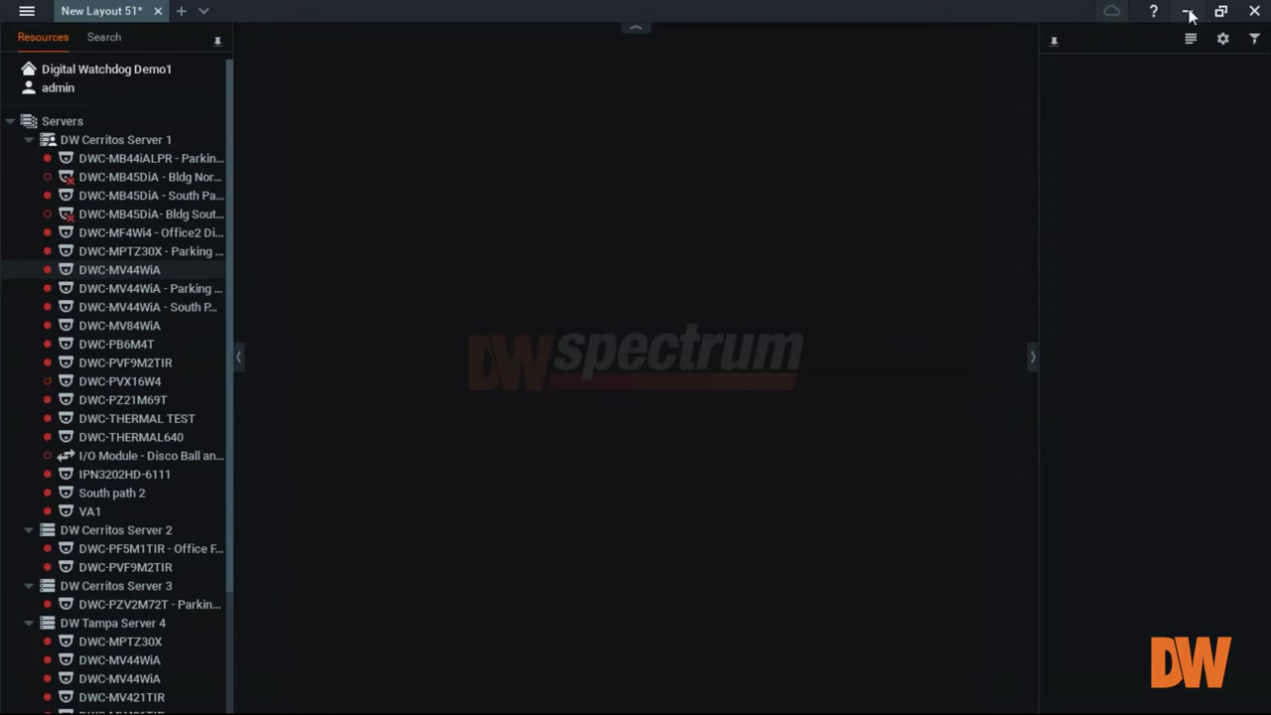
- Bring up the remote DWCUBE TeamViewer session full screen with its toolbar collapsed
click(1190, 15)
mouse_move(325, 701)
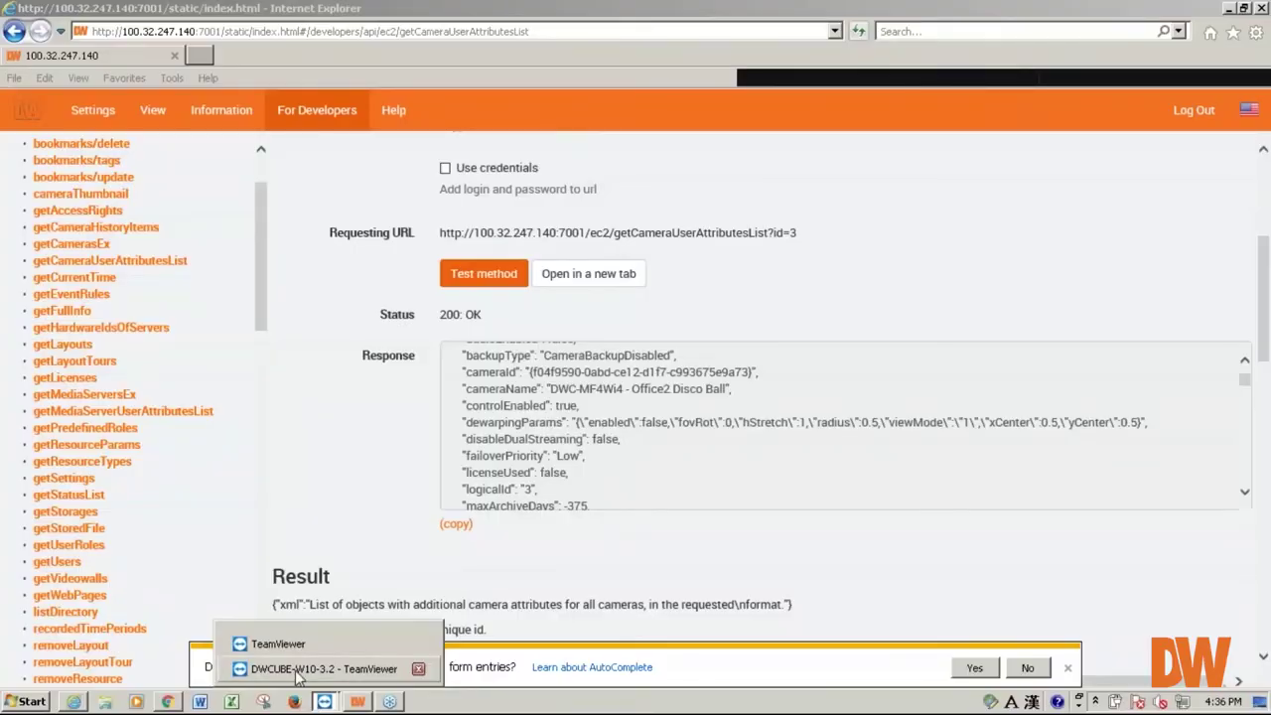
click(295, 674)
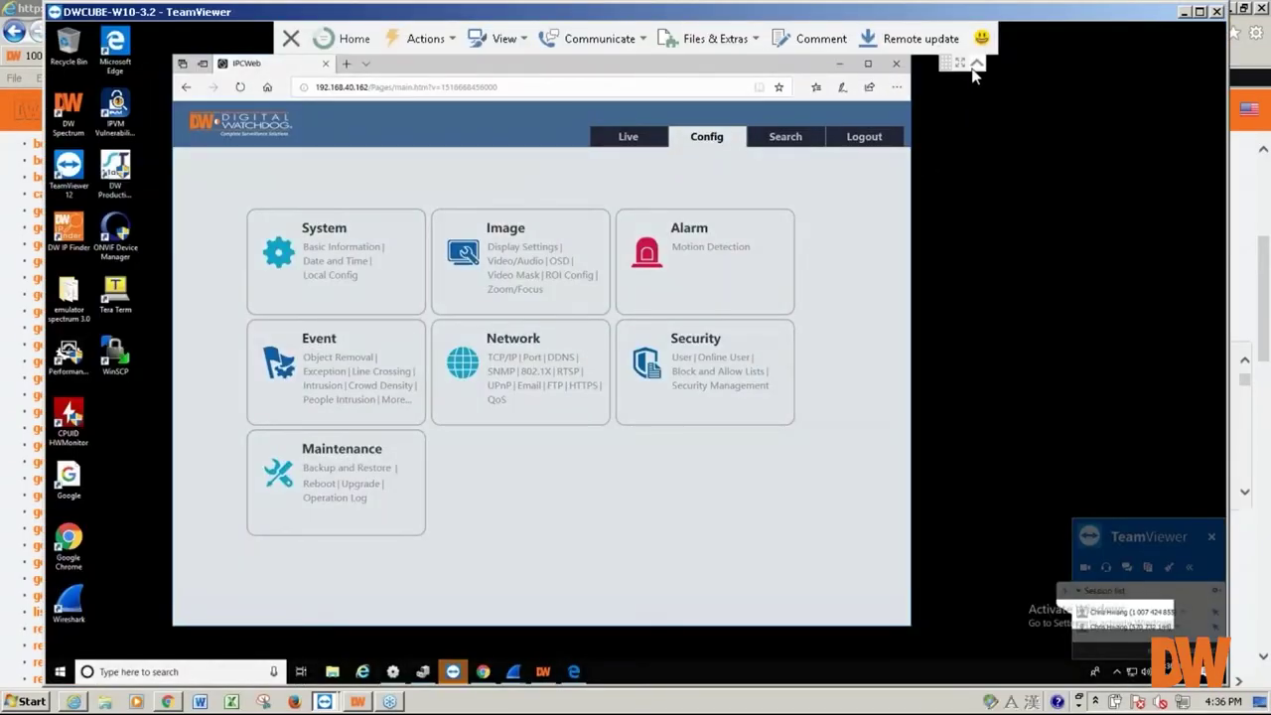
click(978, 64)
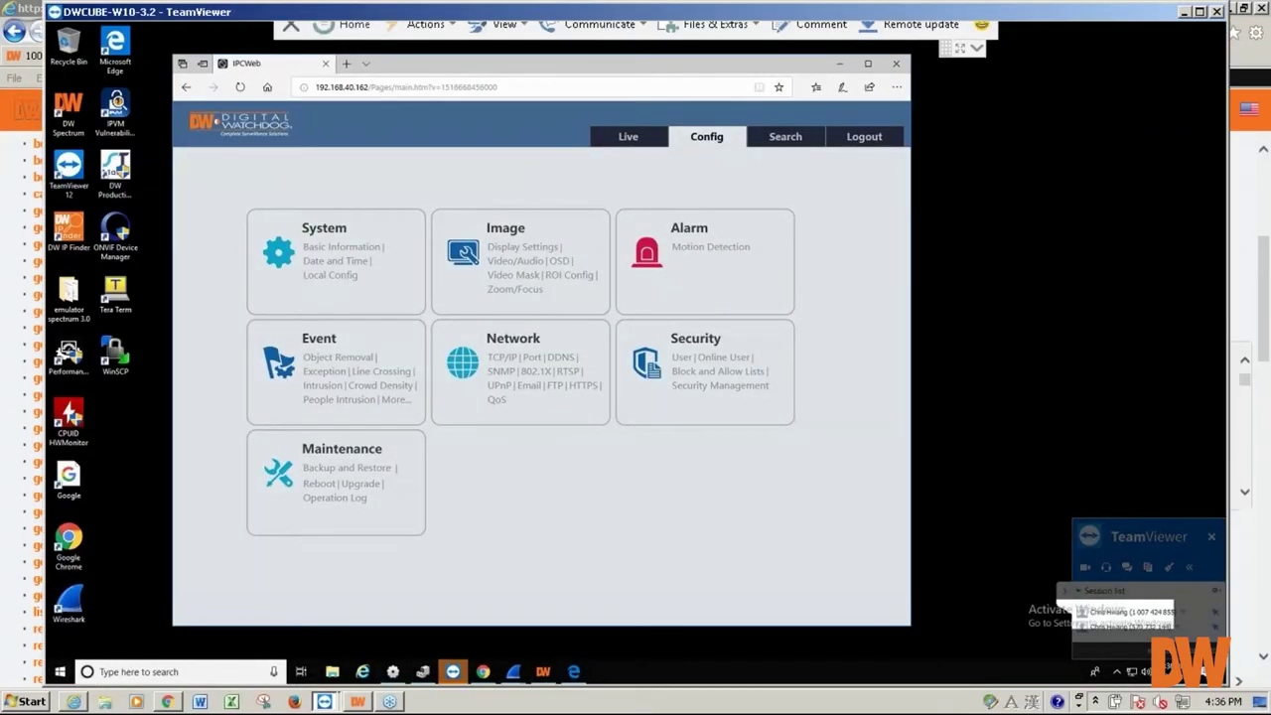
click(1200, 12)
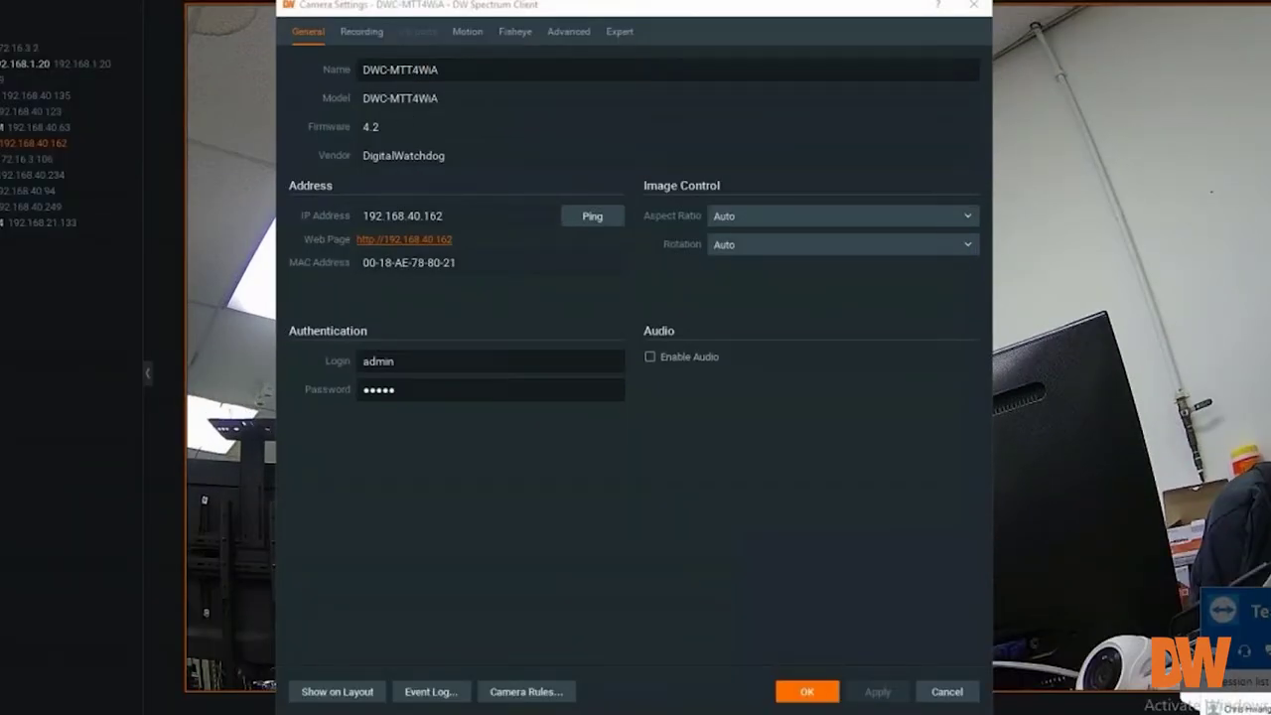
- Close Camera Settings and add a new event rule from the DWC-MTT4WiA feed's Camera Rules
click(949, 695)
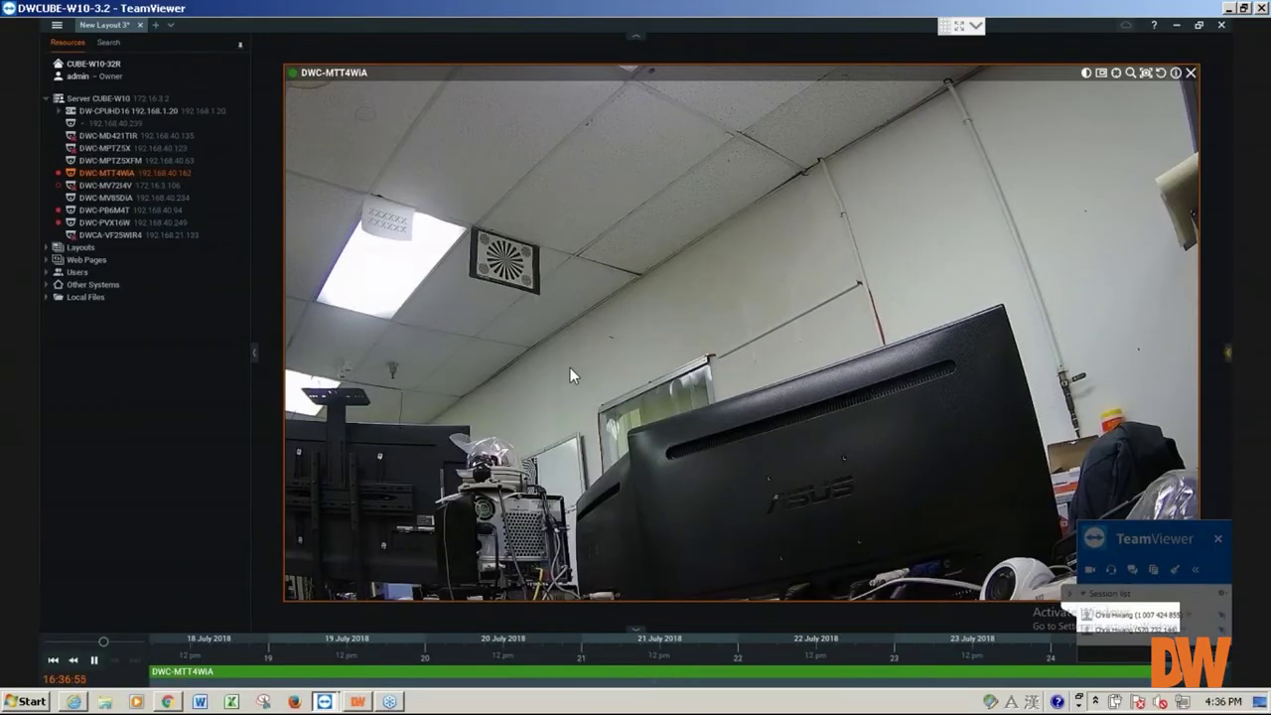
right_click(543, 313)
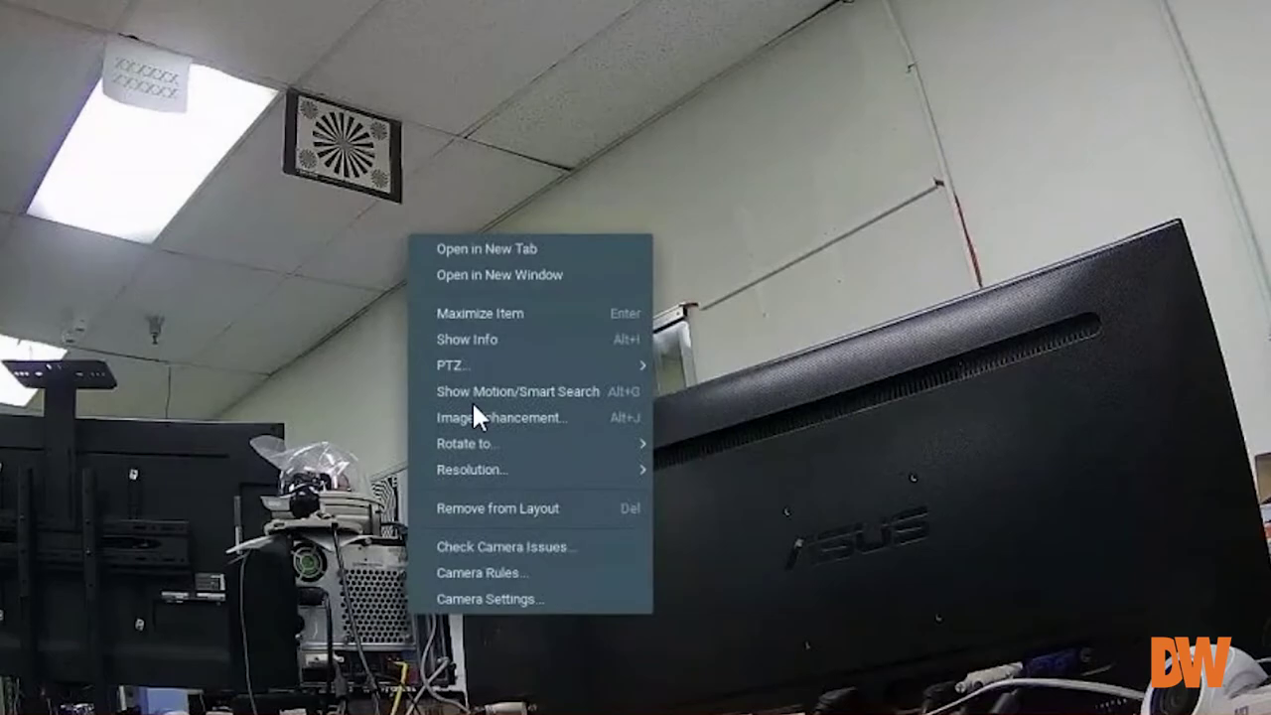
click(513, 576)
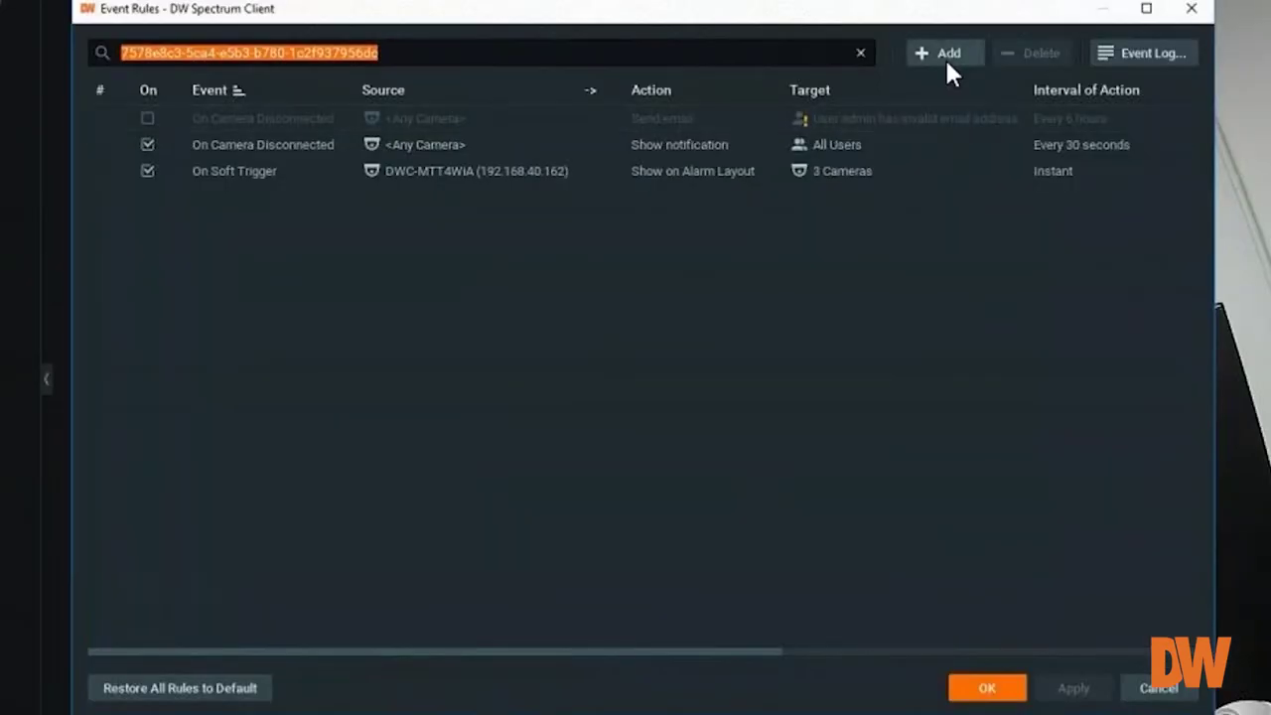
click(826, 145)
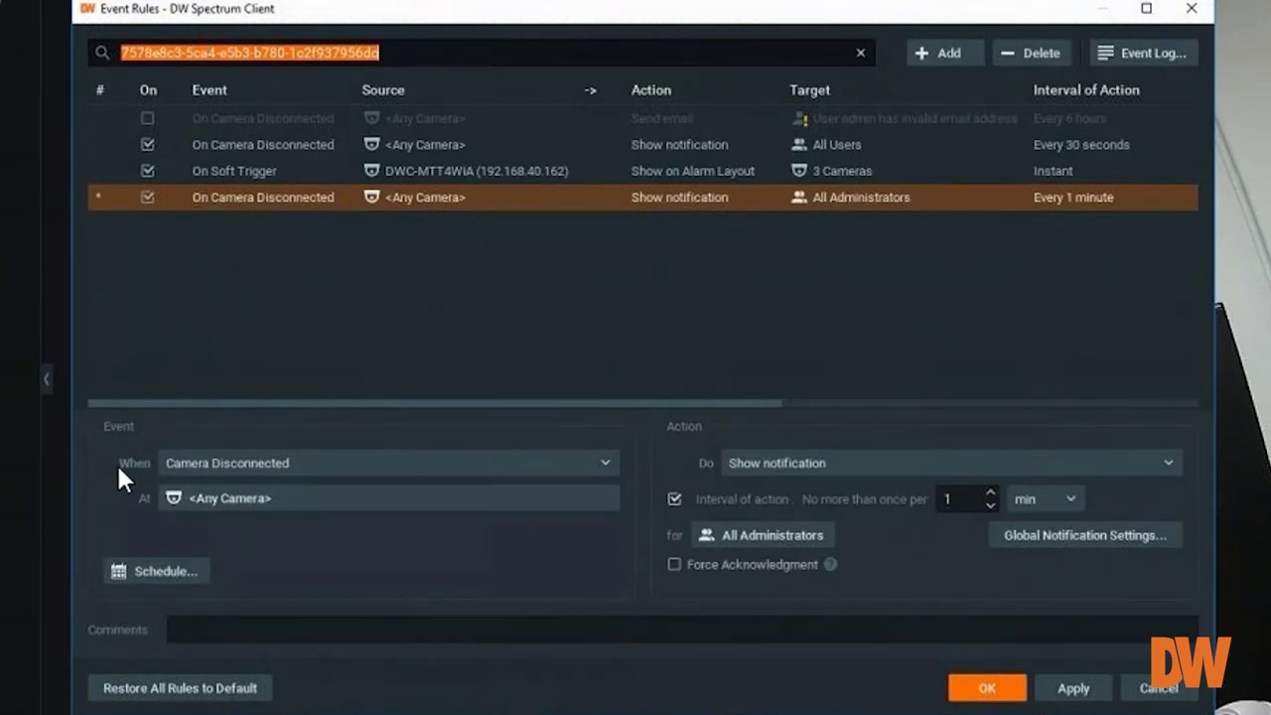
- Set the new rule's trigger event to Analytics Event
click(215, 462)
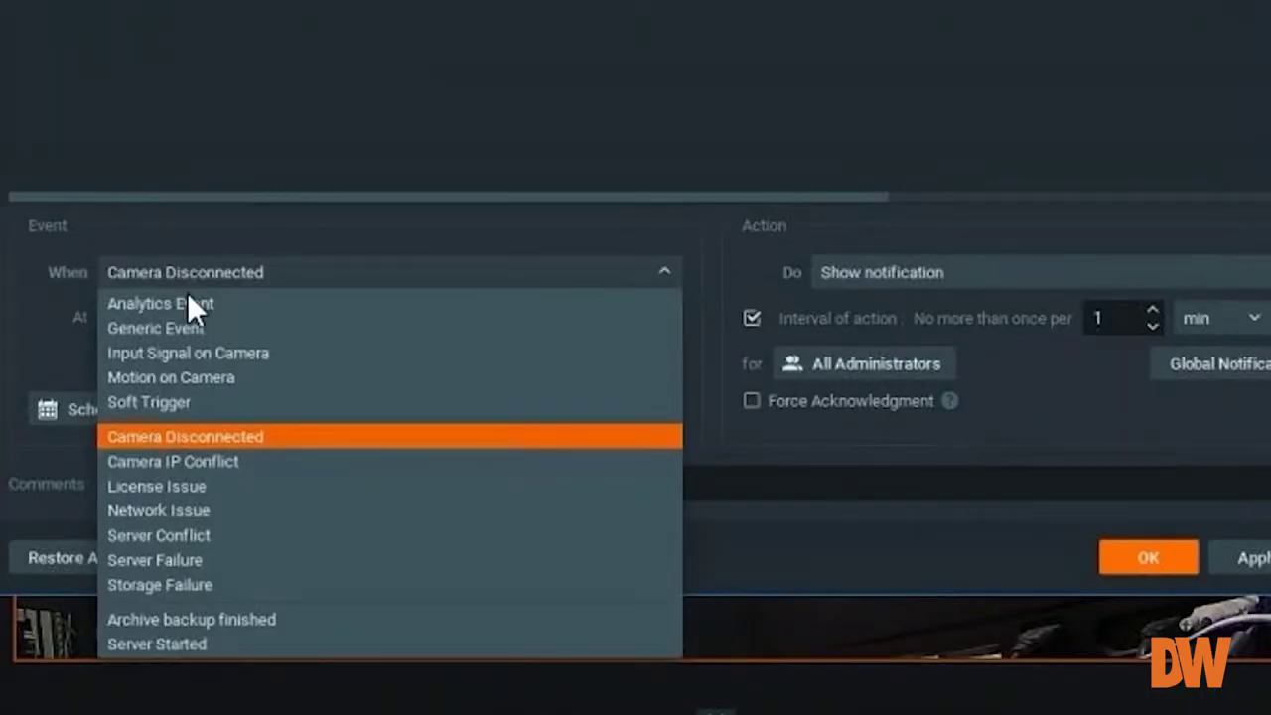
key(Escape)
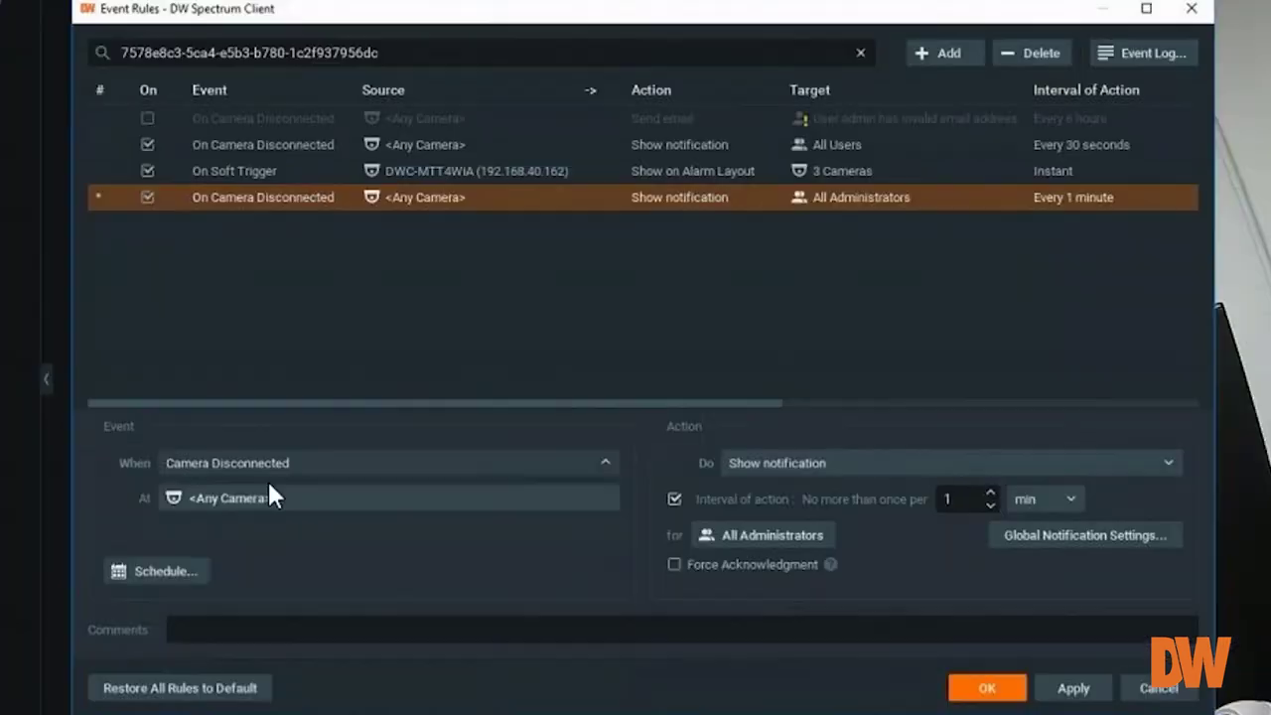
click(268, 485)
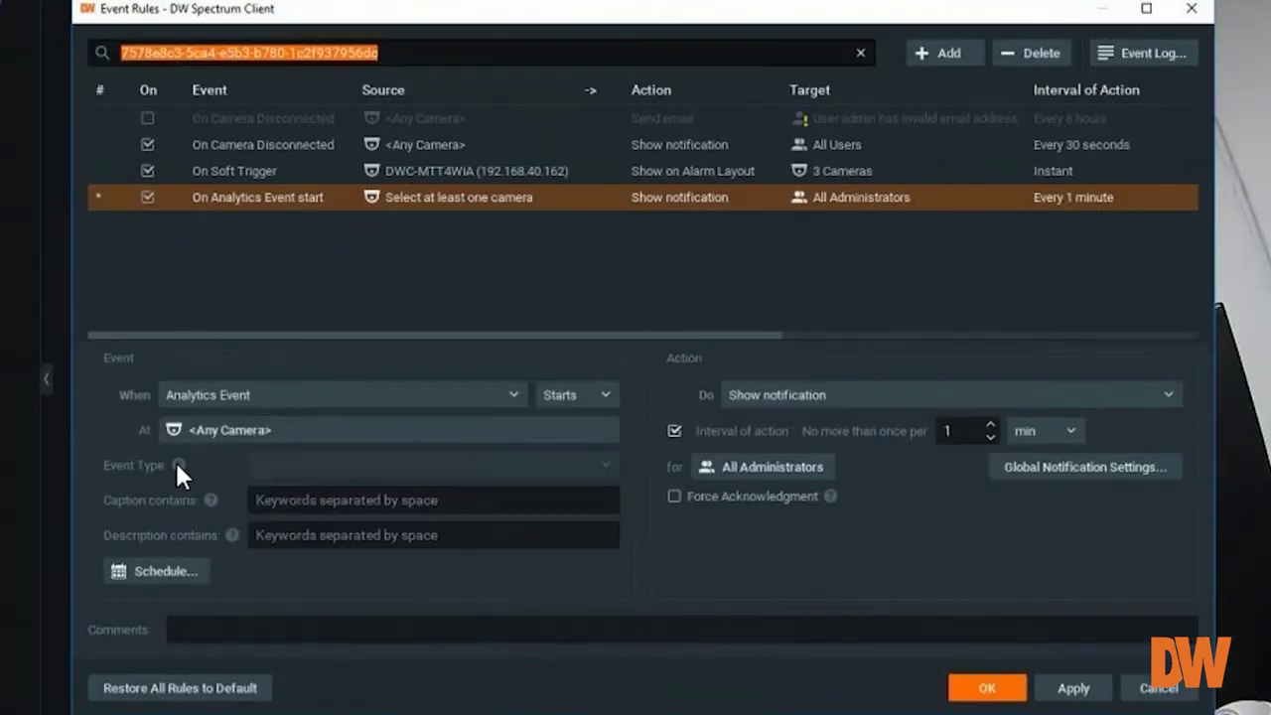
- Tick DWC-MTT4WiA in the Select Cameras list as the rule's source camera
click(241, 435)
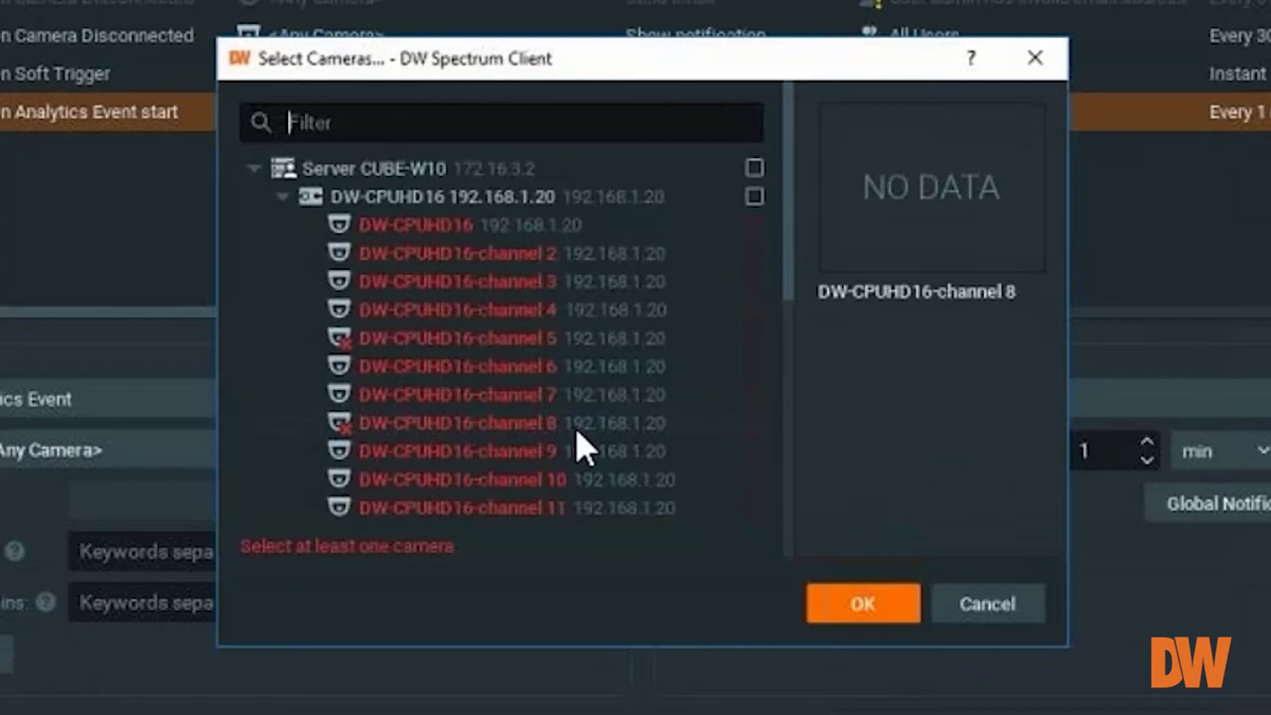
scroll(698, 444, down, 2)
scroll(698, 444, down, 3)
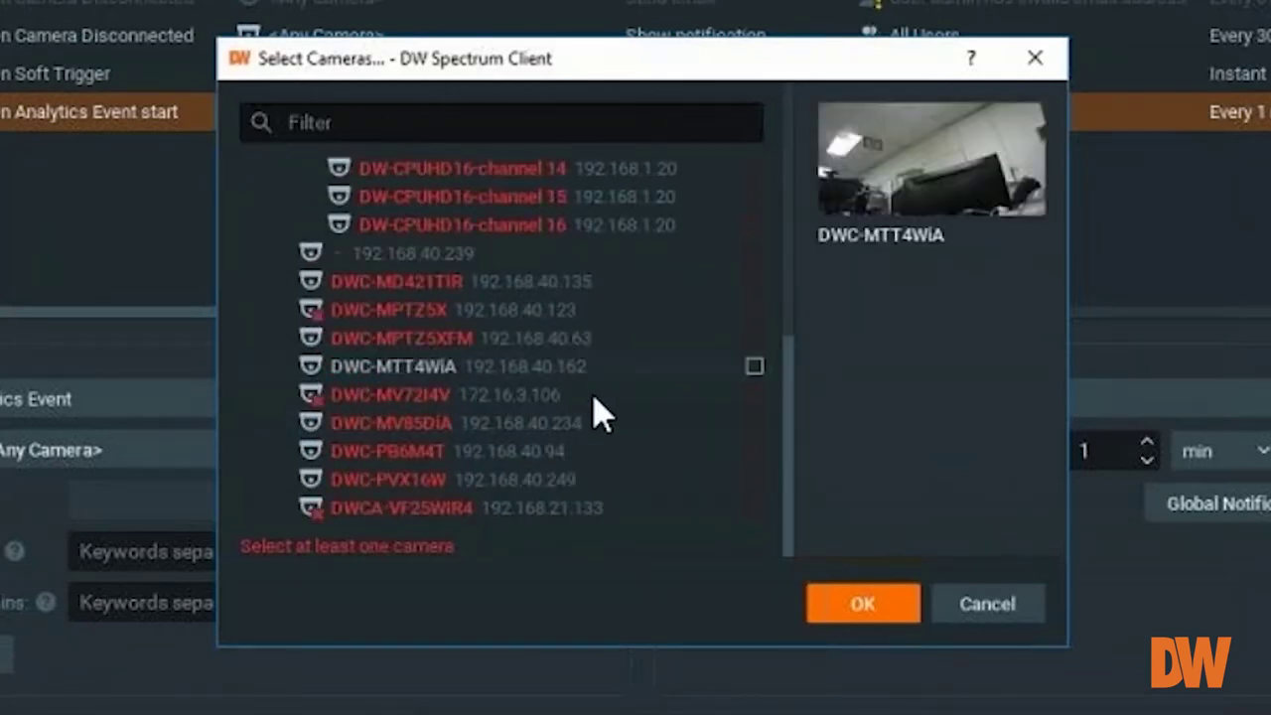
scroll(593, 412, up, 5)
scroll(539, 327, down, 5)
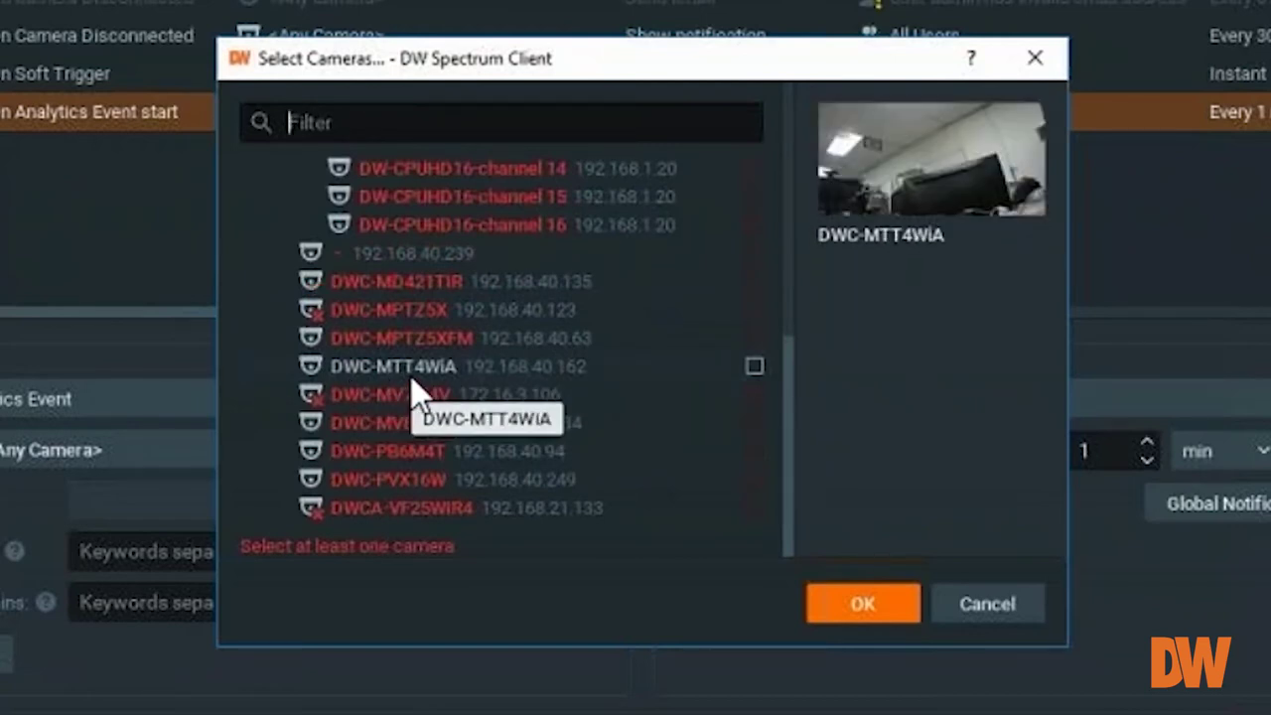
click(753, 367)
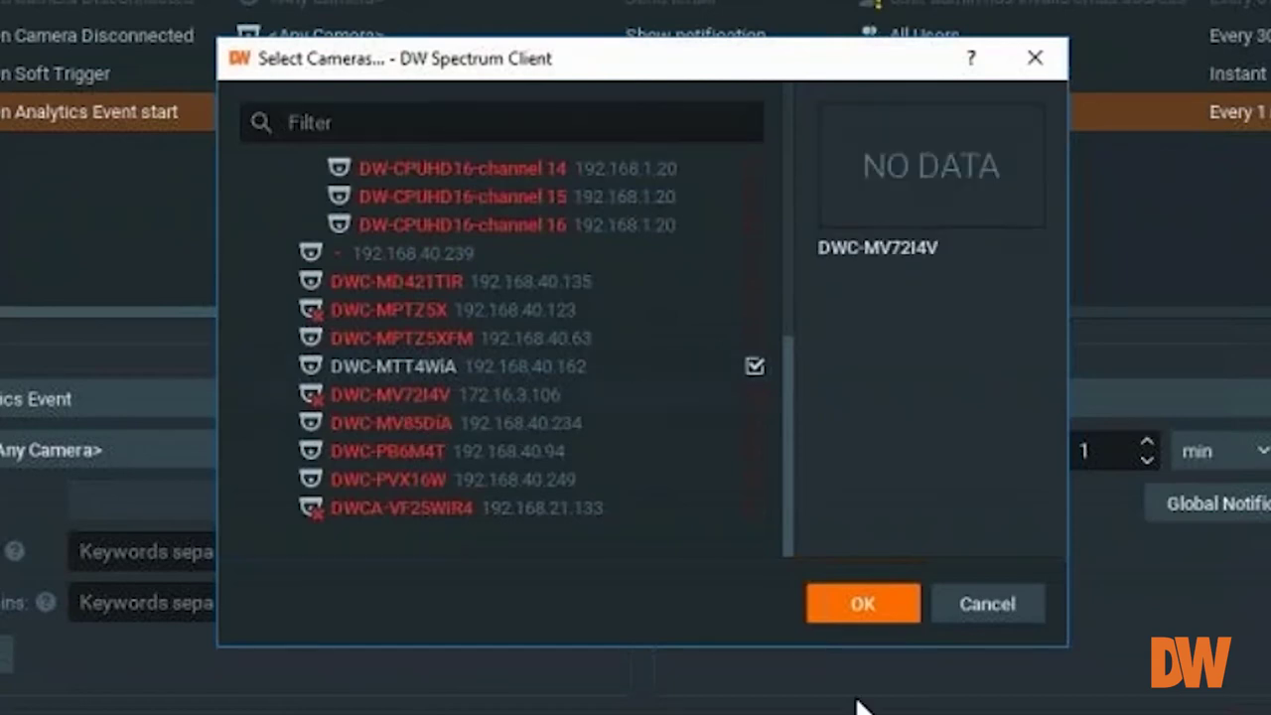
- Confirm DWC-MTT4WiA as the rule's camera, leaving the event type at Crowd Density
click(851, 608)
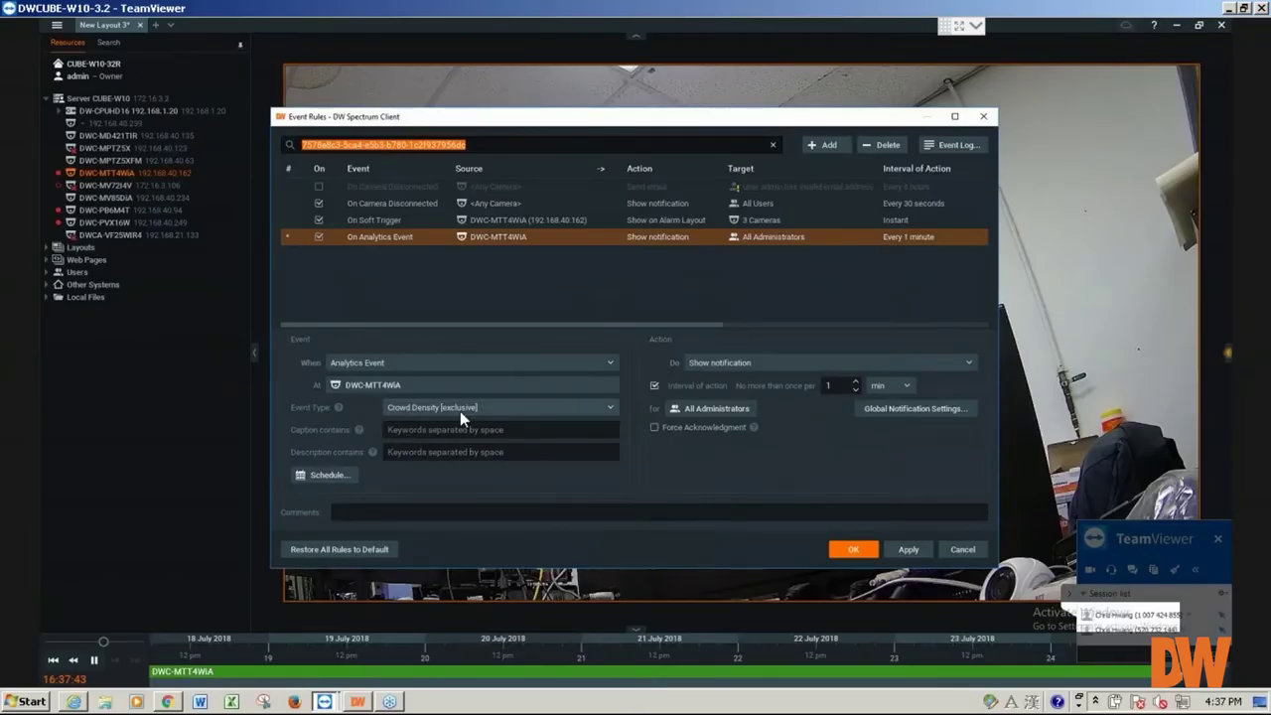
click(464, 411)
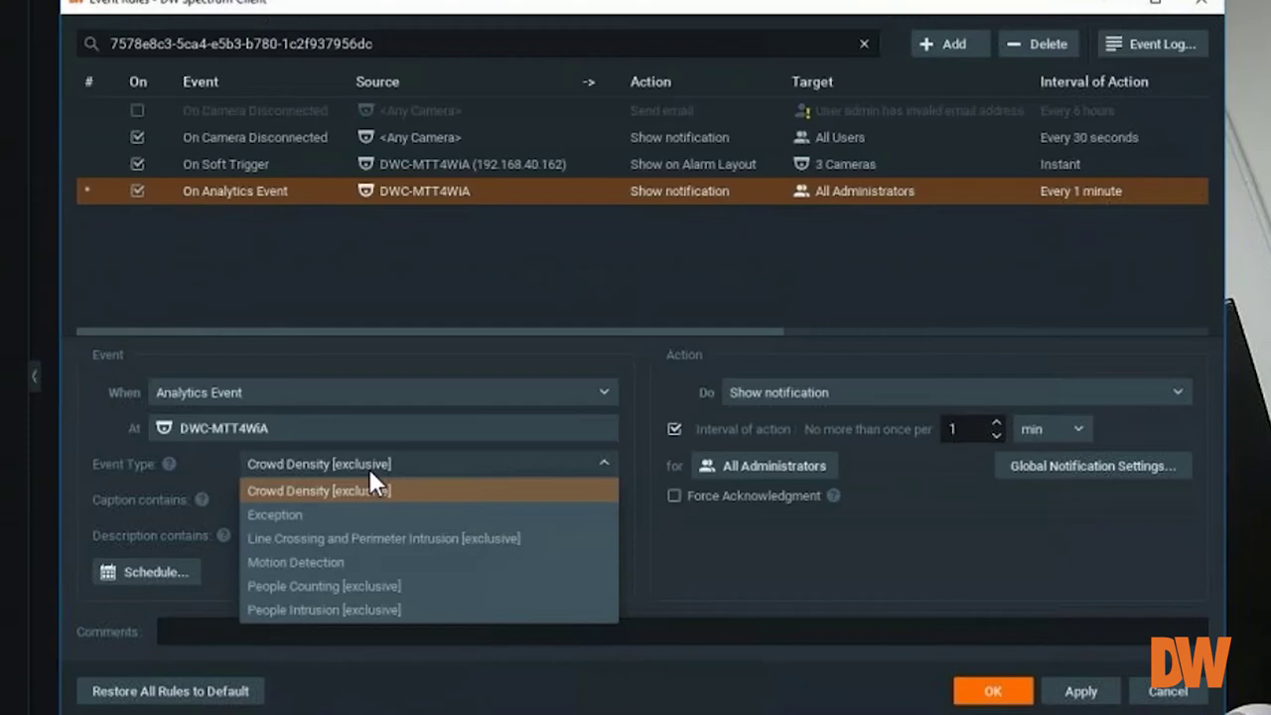
click(369, 471)
key(ctrl+f)
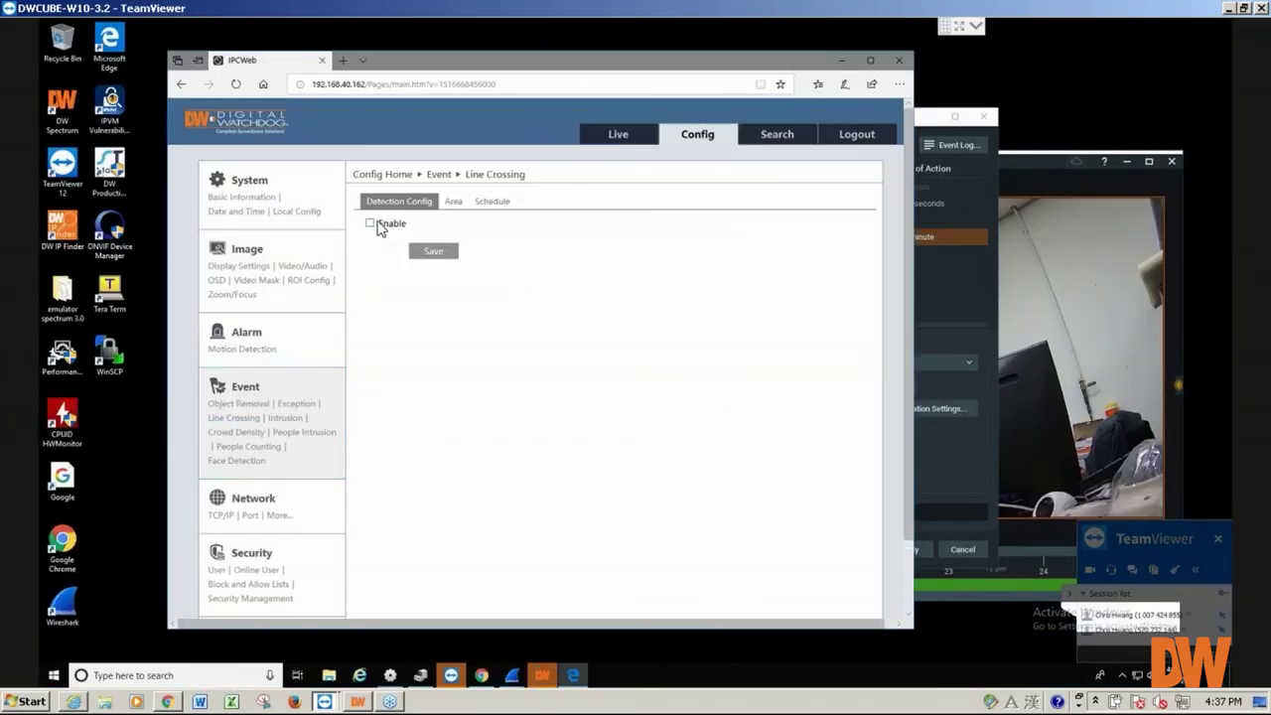
- Enable Line Crossing detection on the camera in IPCWeb and save it
click(377, 228)
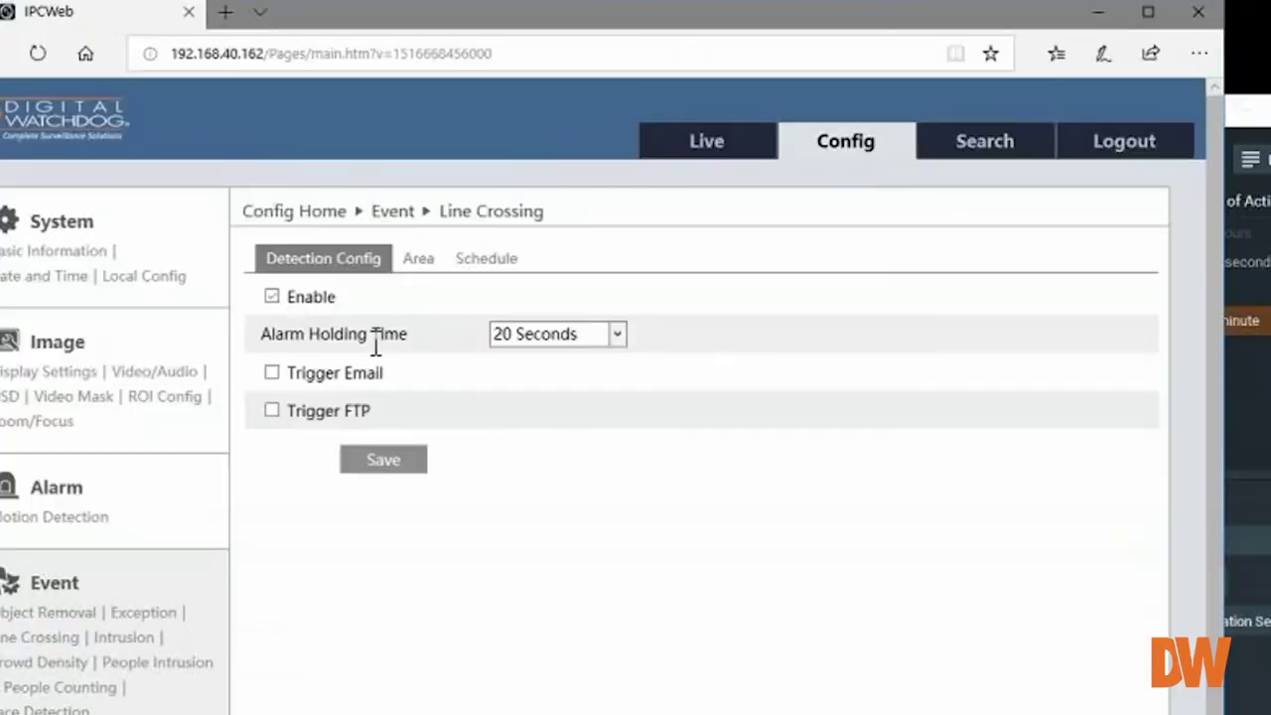
click(400, 464)
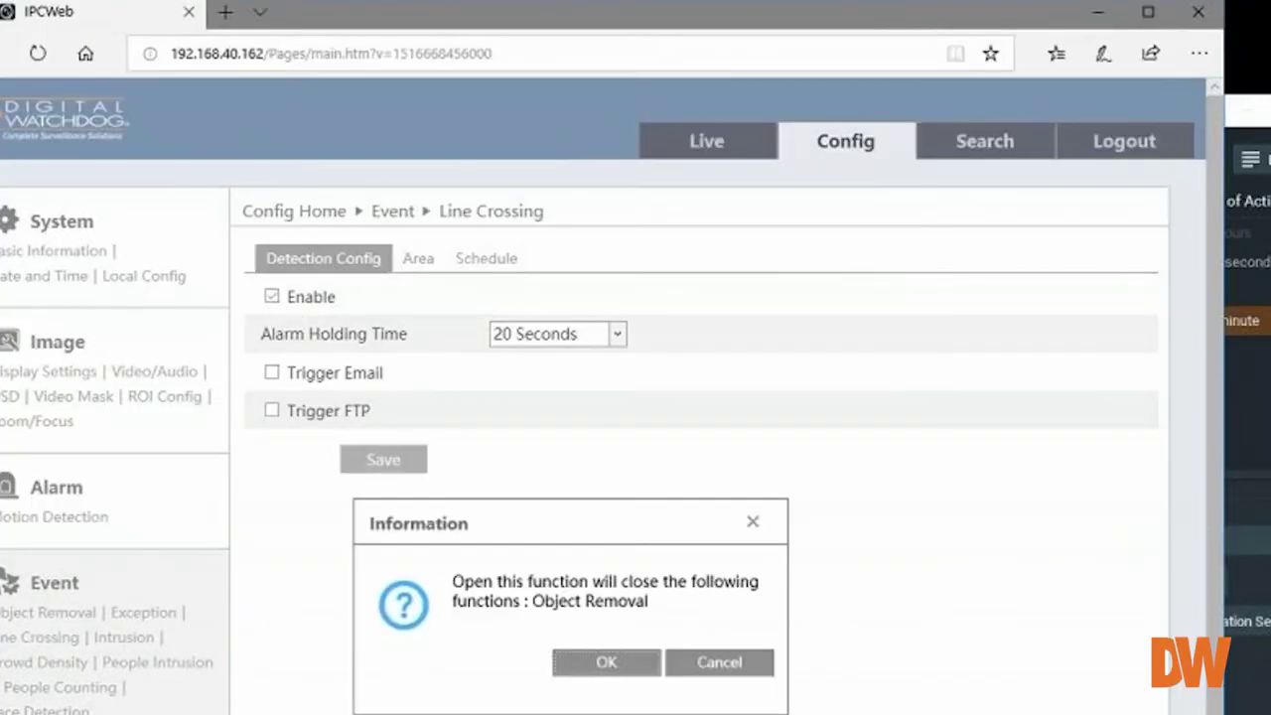
click(607, 664)
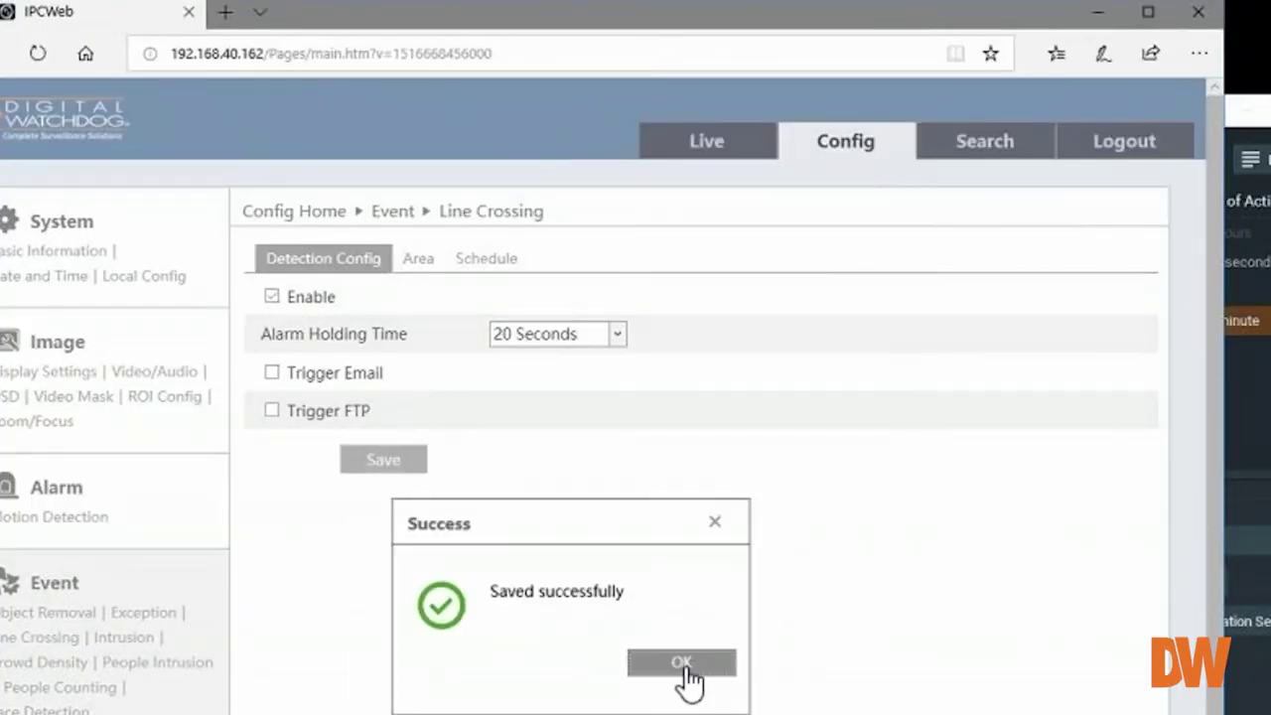
click(681, 665)
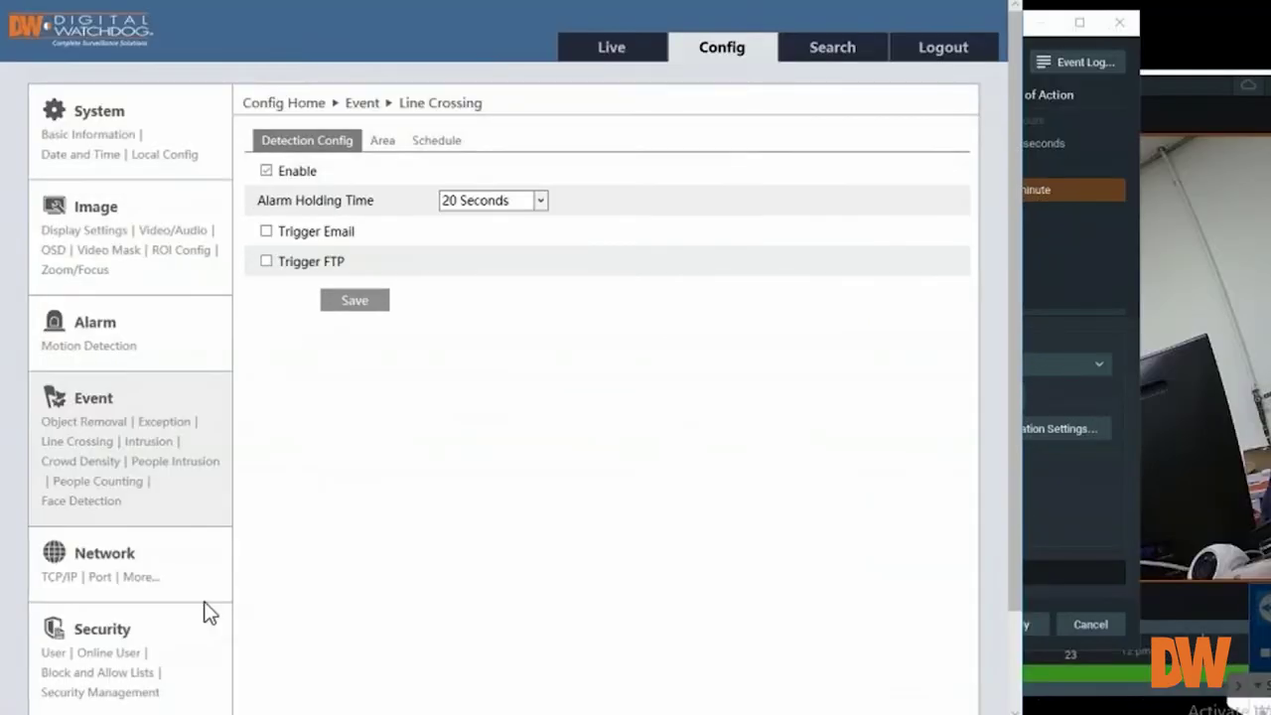
- Enable and save Object Removal, accepting that Line Crossing gets turned off
click(69, 423)
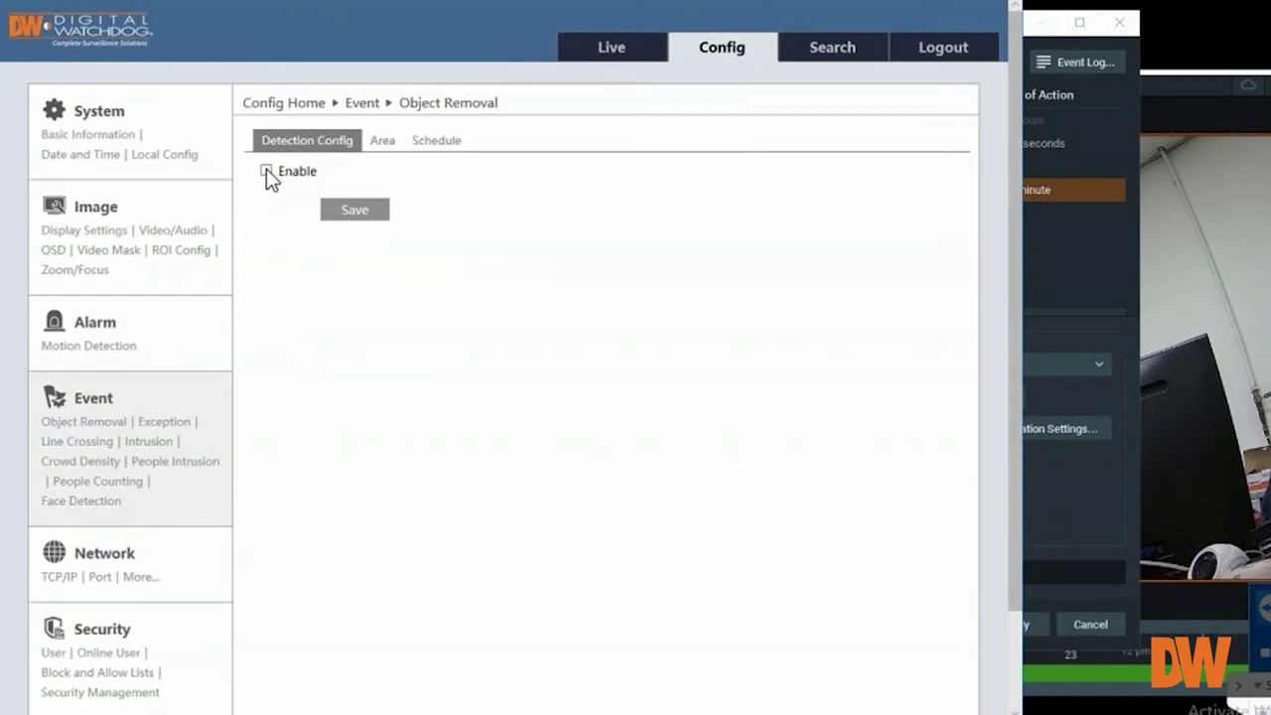
click(266, 170)
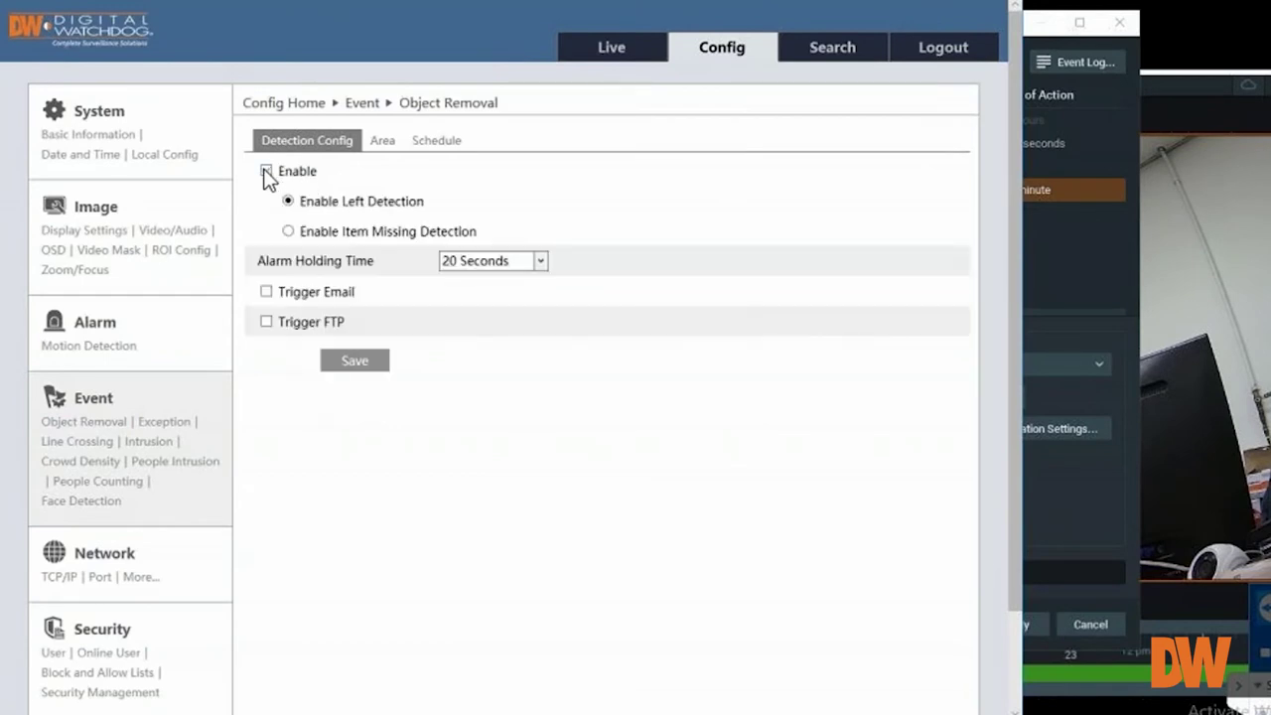
click(360, 364)
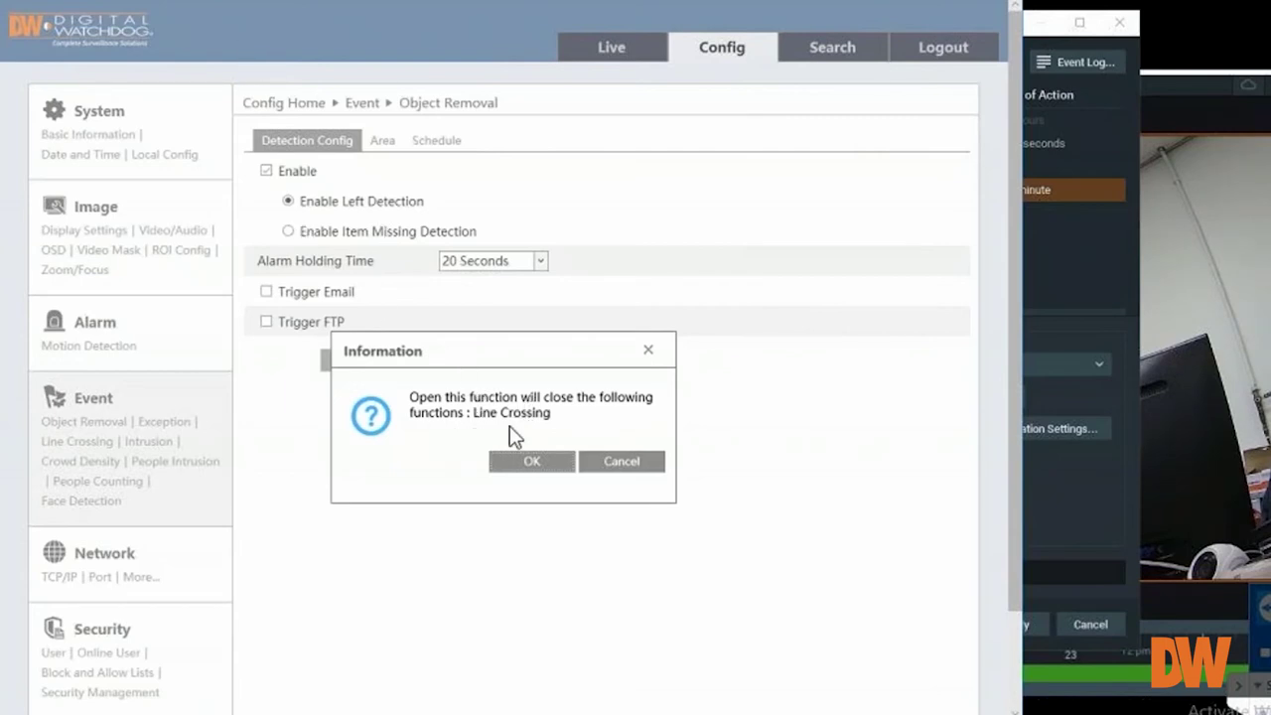
click(536, 461)
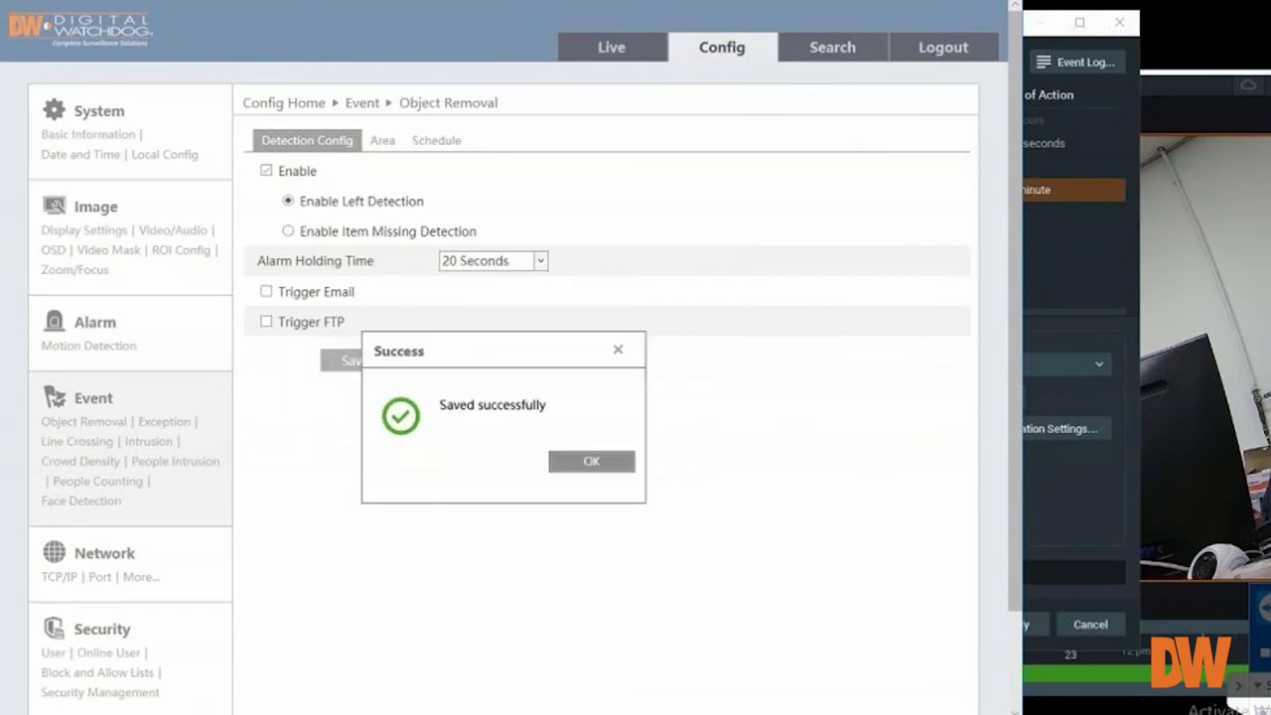
click(552, 463)
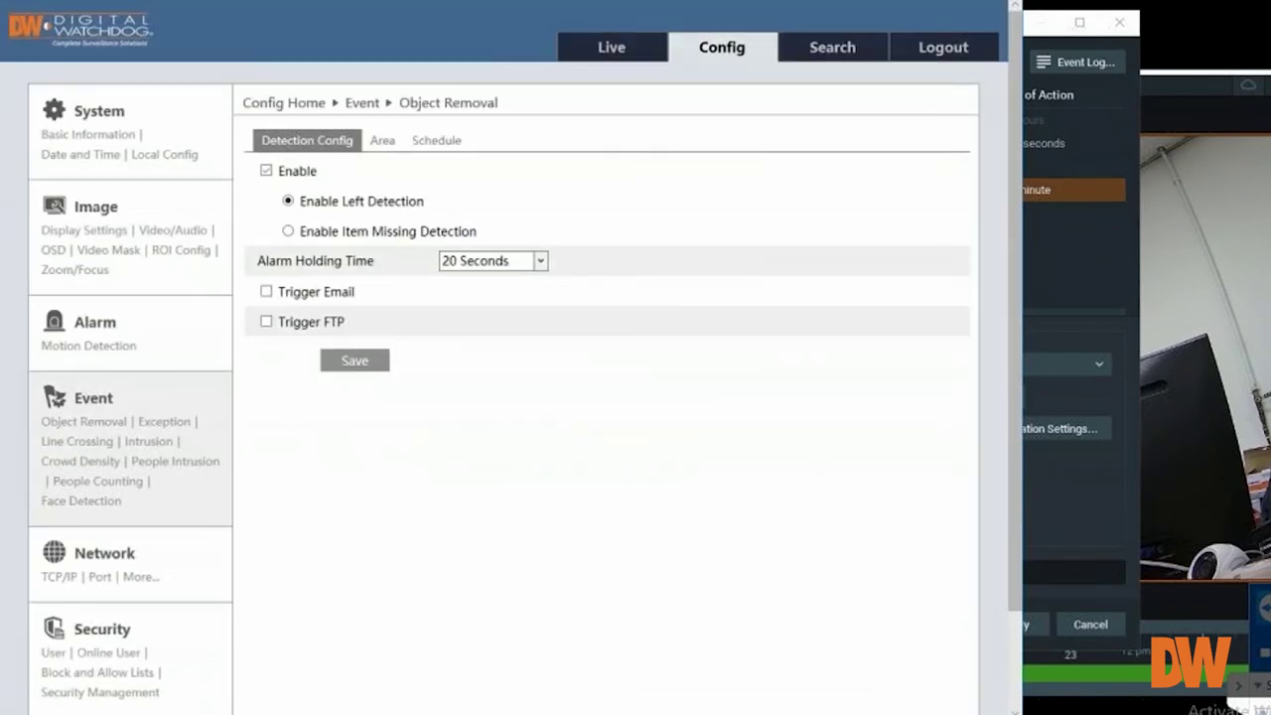
- Re-enable and save Line Crossing, accepting that Object Removal gets turned off
click(72, 443)
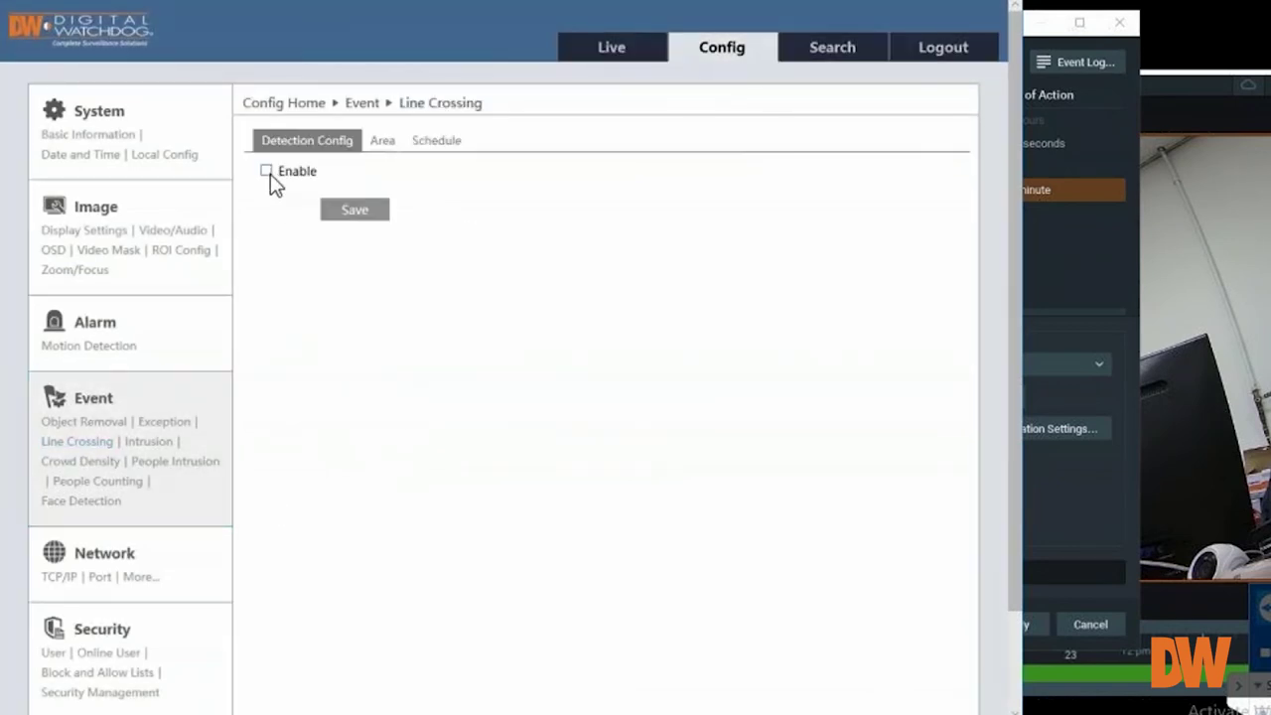
click(268, 172)
click(356, 301)
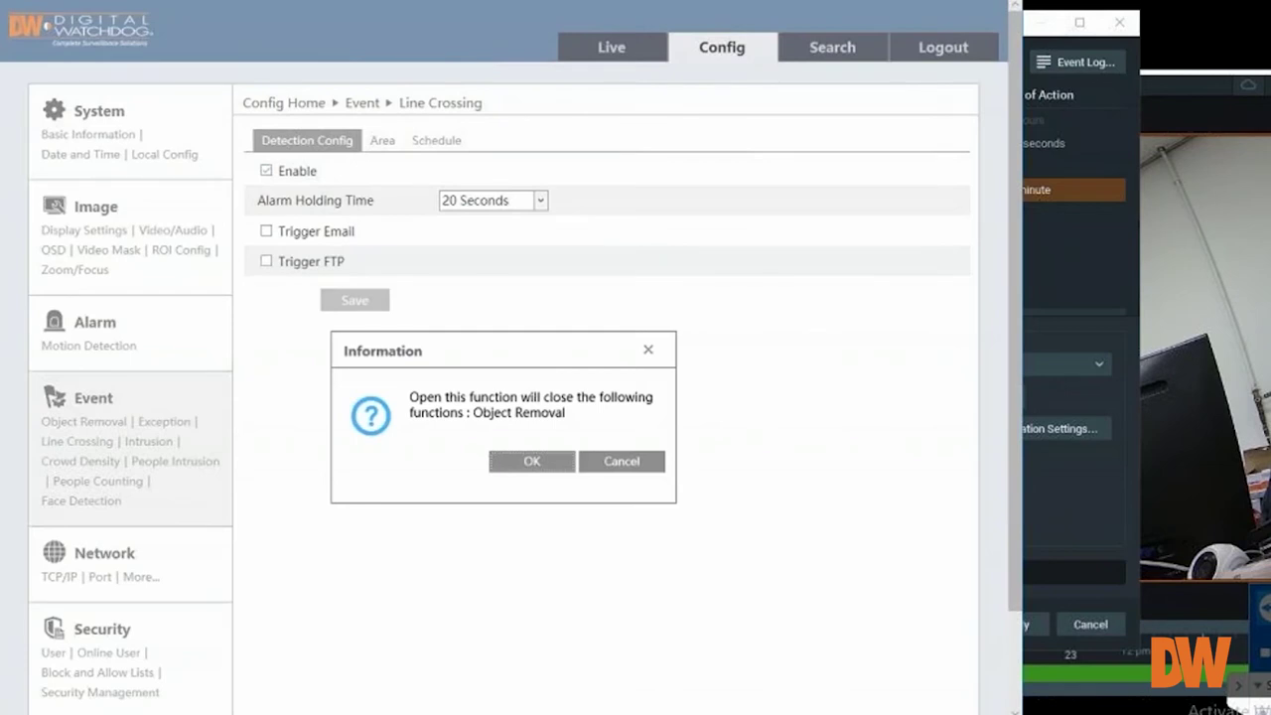
click(527, 463)
click(589, 463)
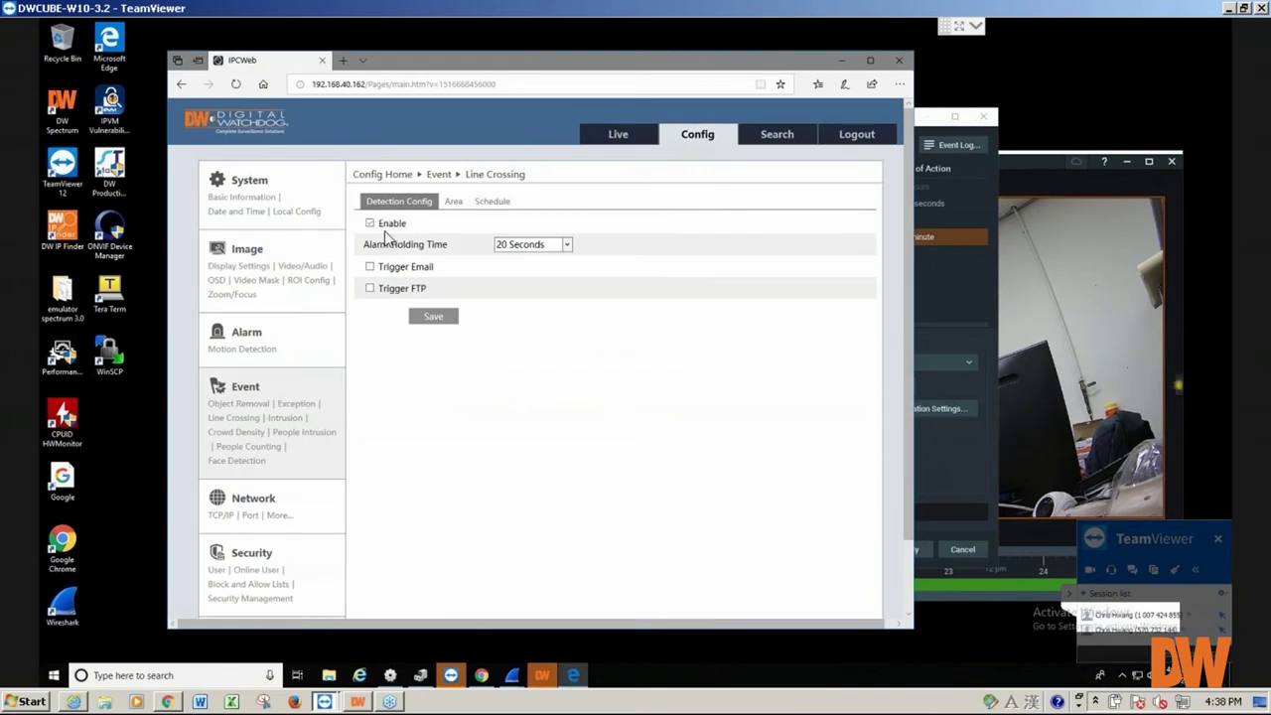
- Set the rule's analytics event type to Line Crossing and Perimeter Intrusion
click(967, 295)
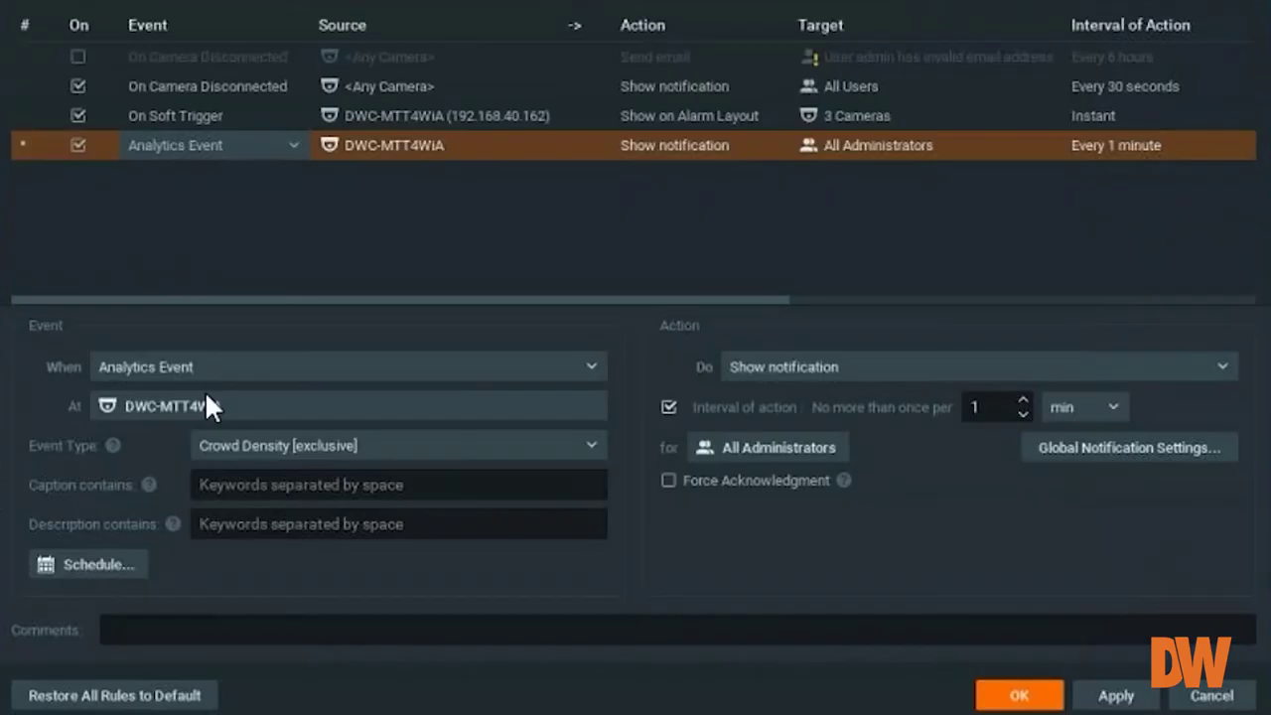
click(260, 443)
click(276, 522)
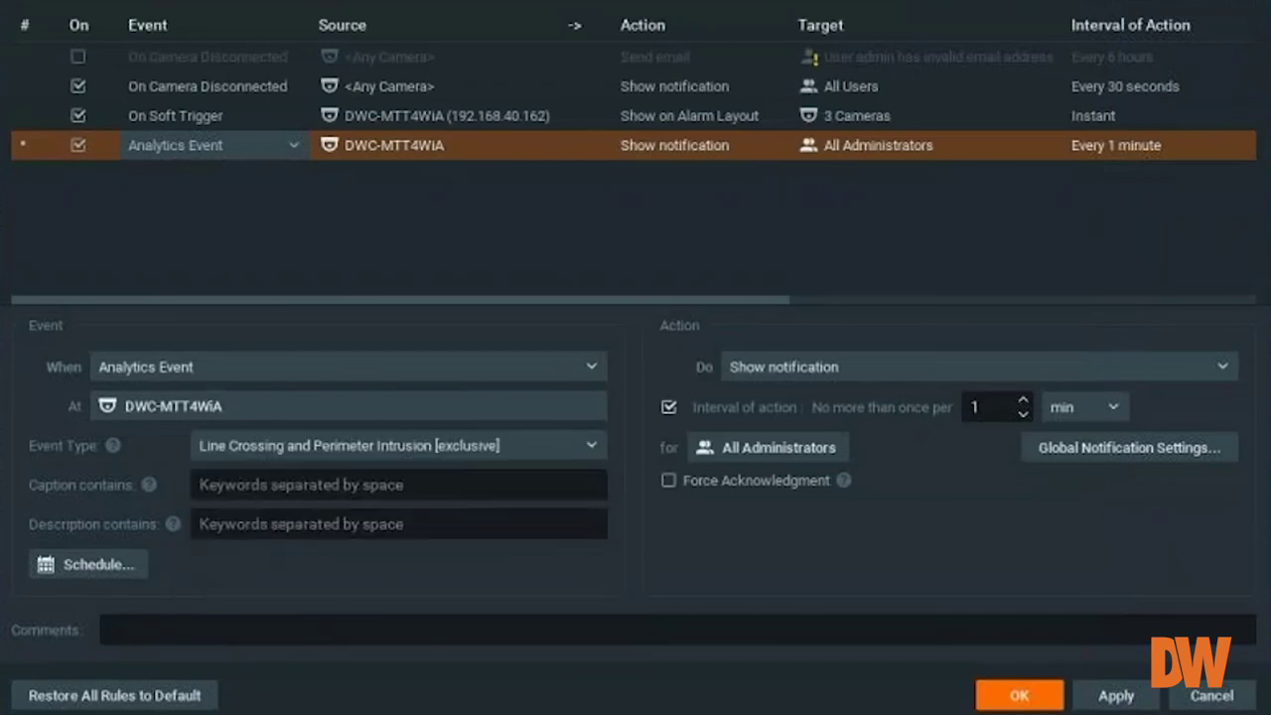
- Fill Caption contains with 'line cross' and Description contains with 'back door'
click(246, 487)
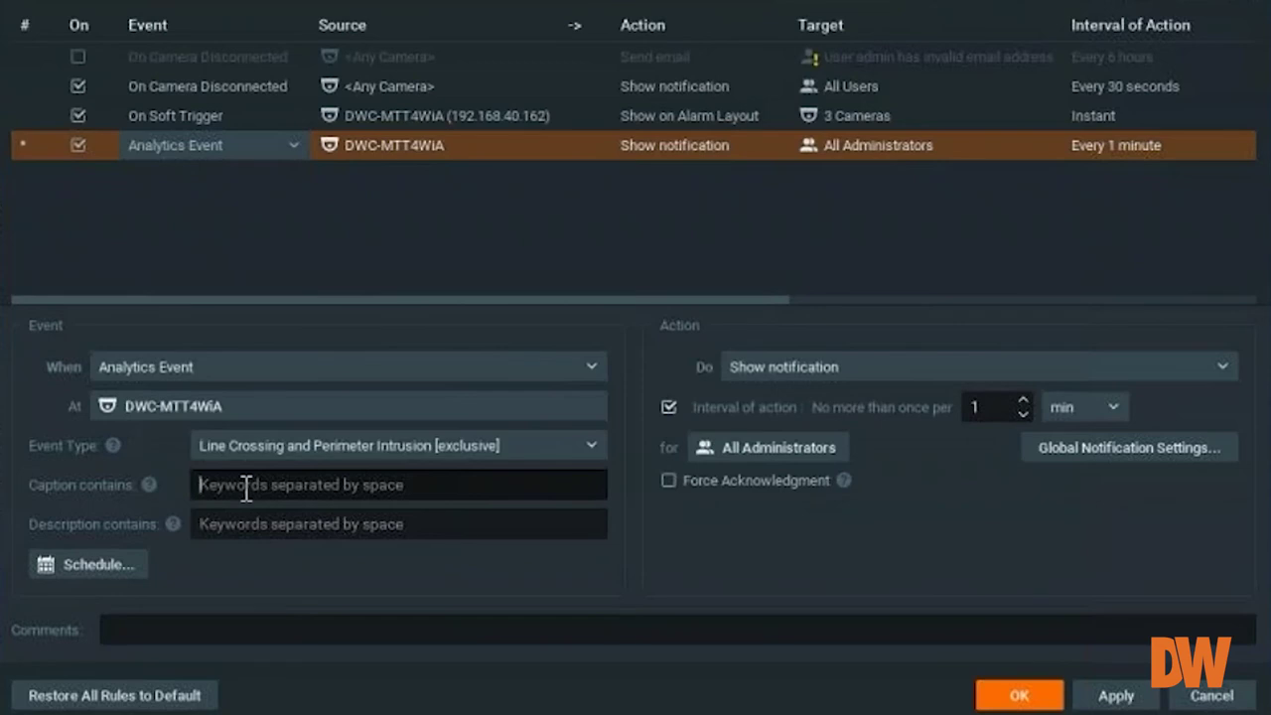
text((ine c)
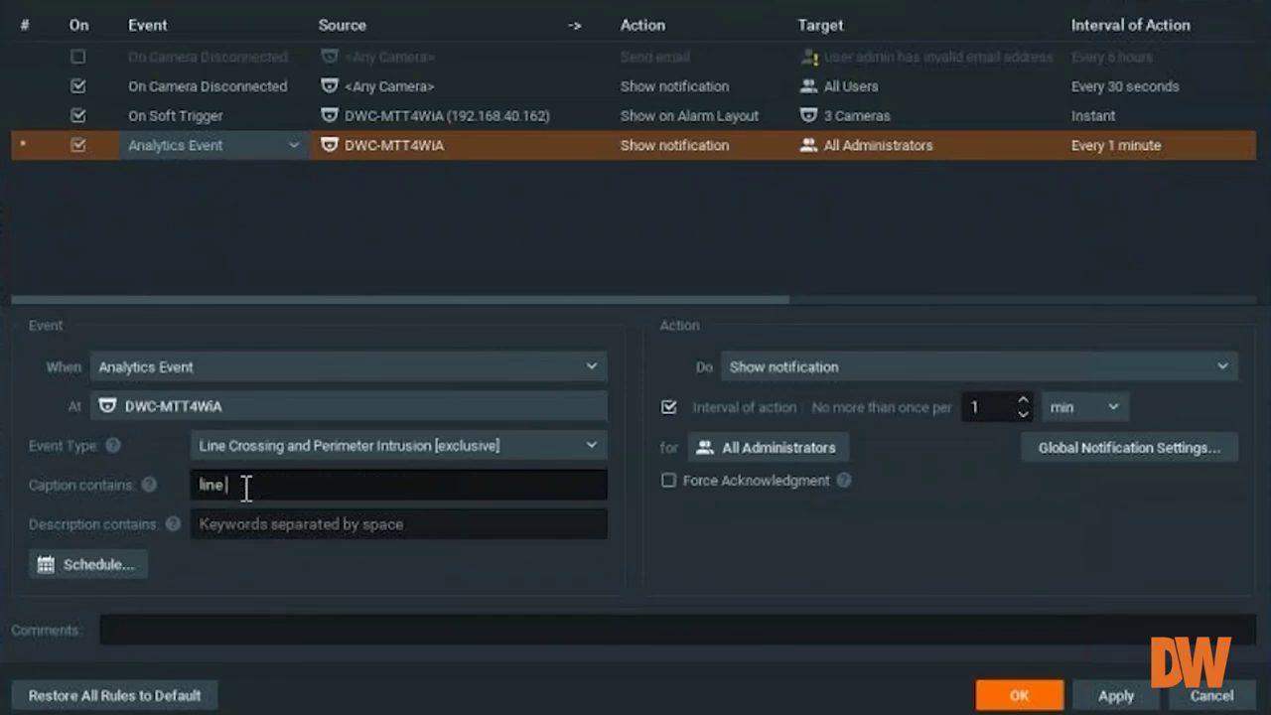
text(ross)
click(332, 528)
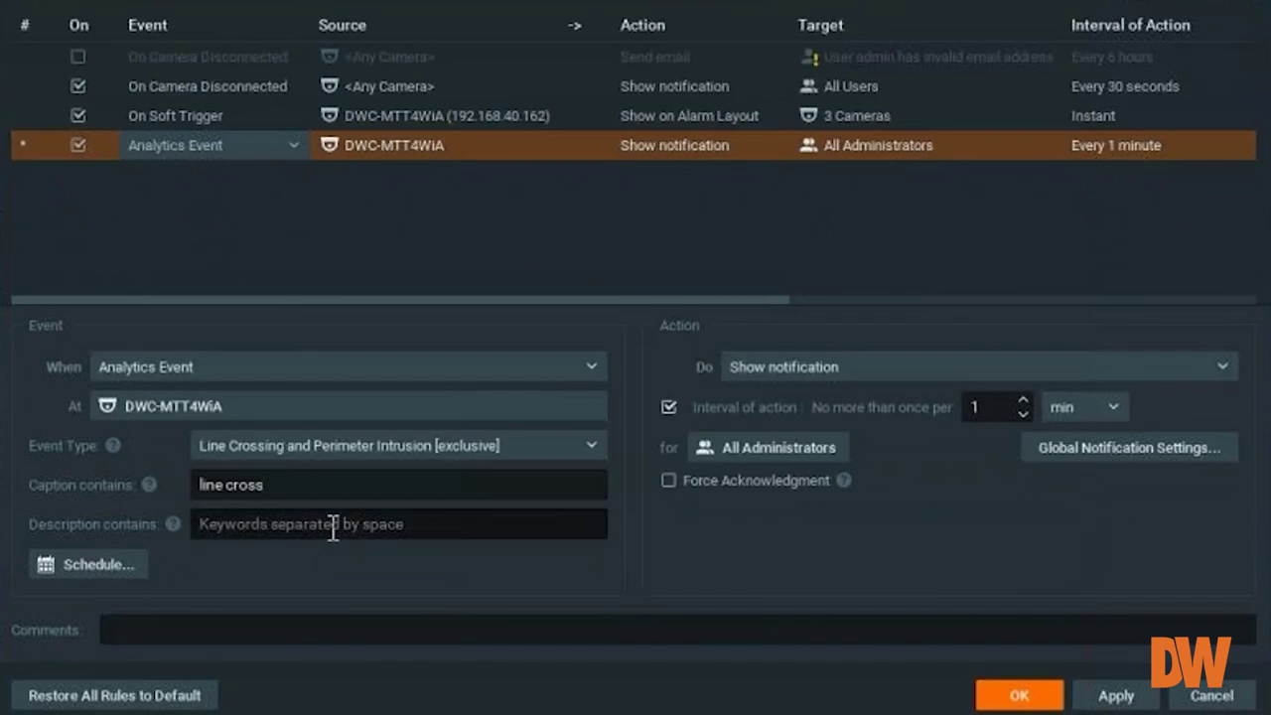
text(ack door)
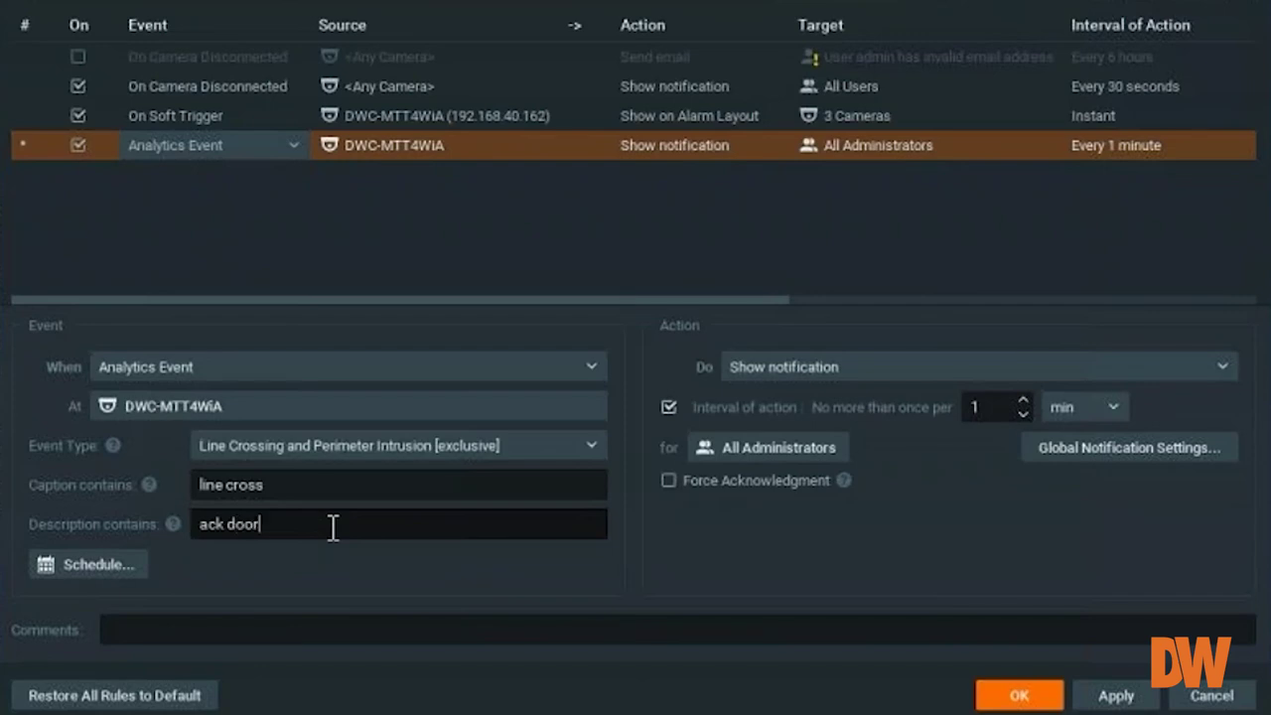
key(Left)
key(Left)
key(Left)
key(Left)
key(Left)
key(Left)
key(Left)
key(Left)
text(b)
- Replace the rule's Show notification action with Bookmark
click(788, 365)
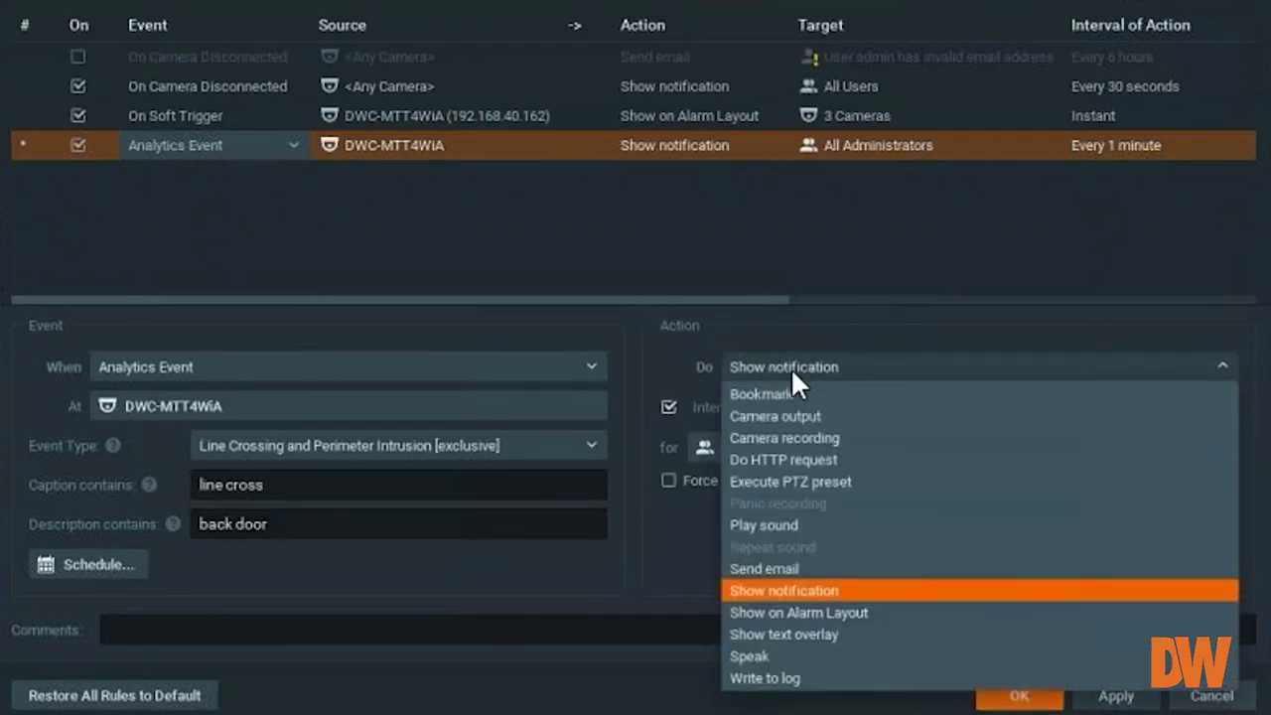
click(858, 400)
click(841, 366)
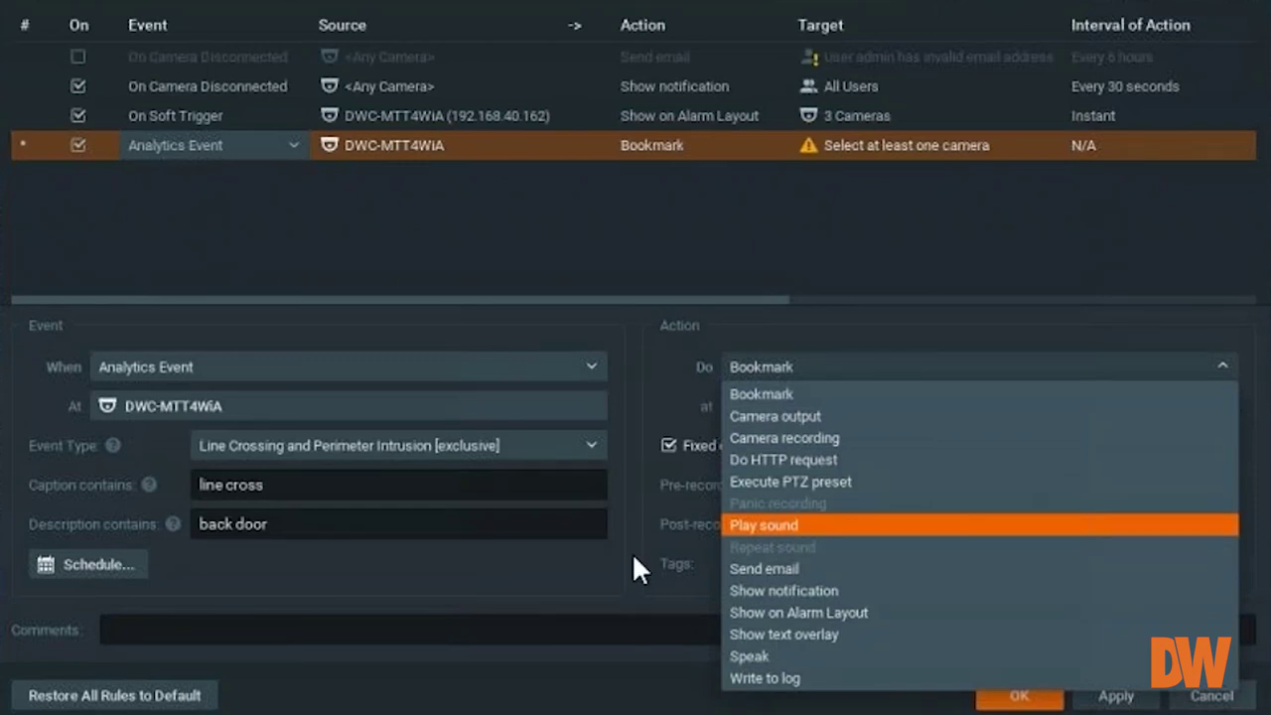
click(375, 558)
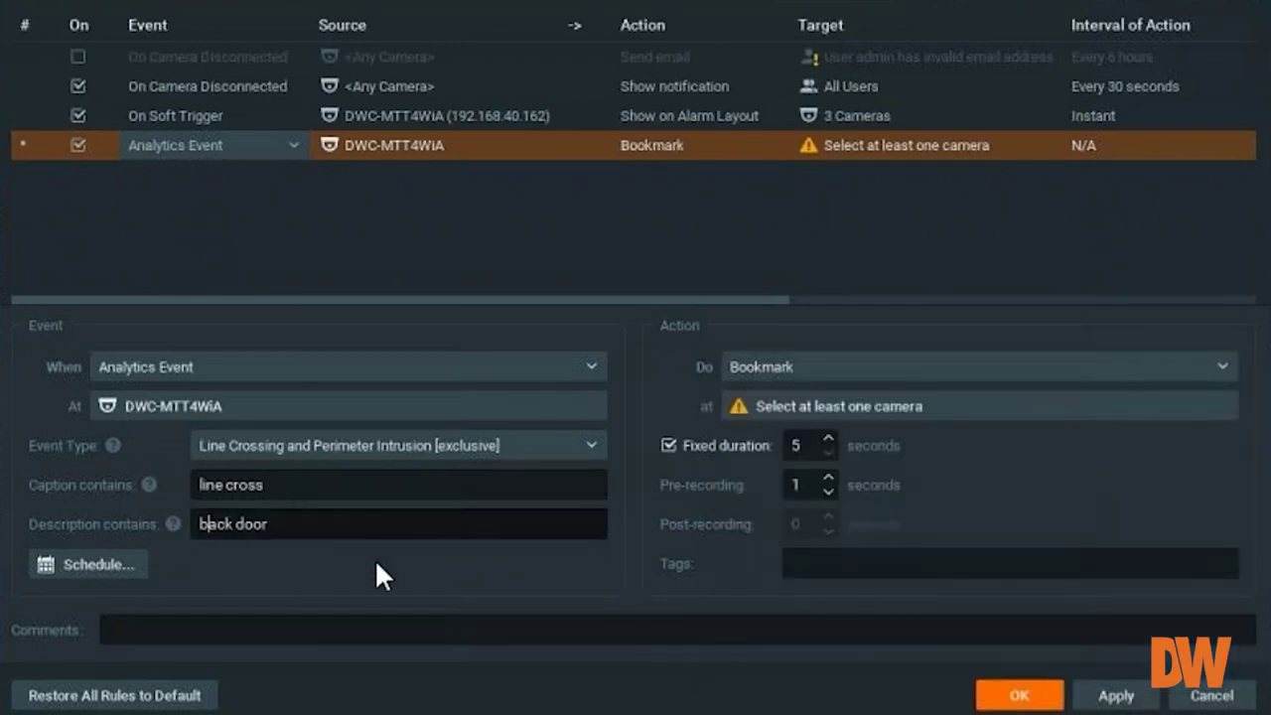